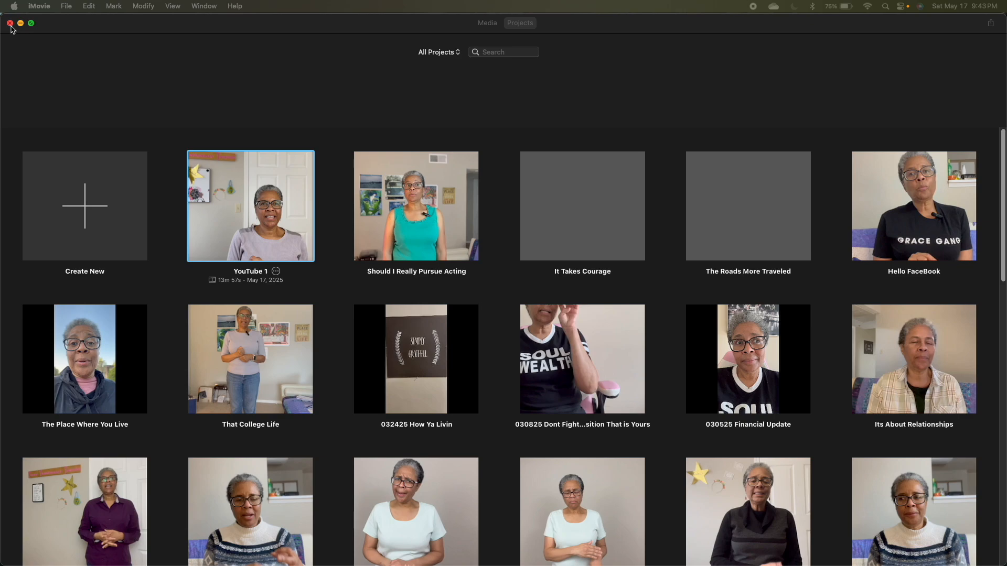
Close the iMovie window and bring the Chrome browser window back to fill the screen
left_click(10, 24)
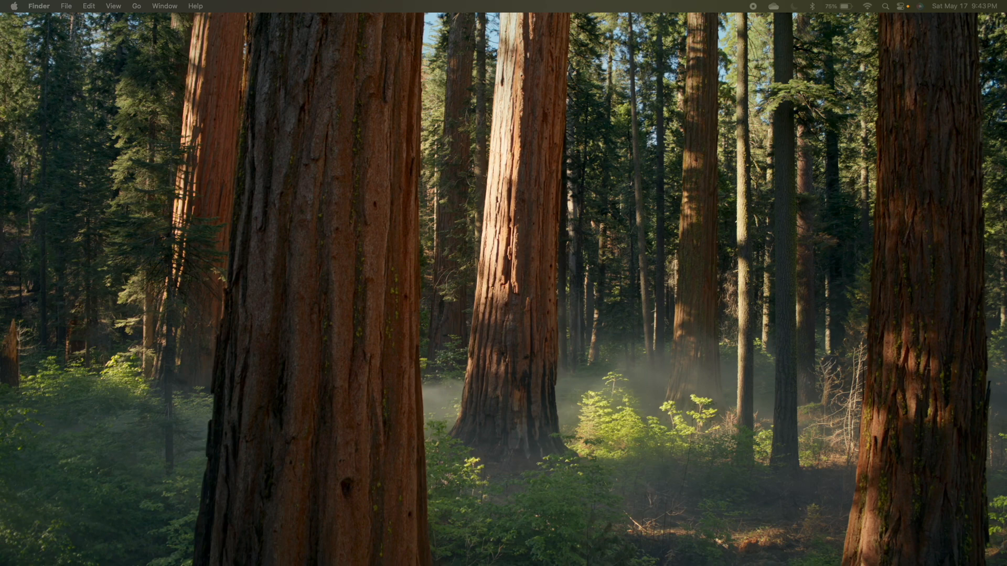
left_click_drag(1006, 125, 786, 149)
right_click(775, 151)
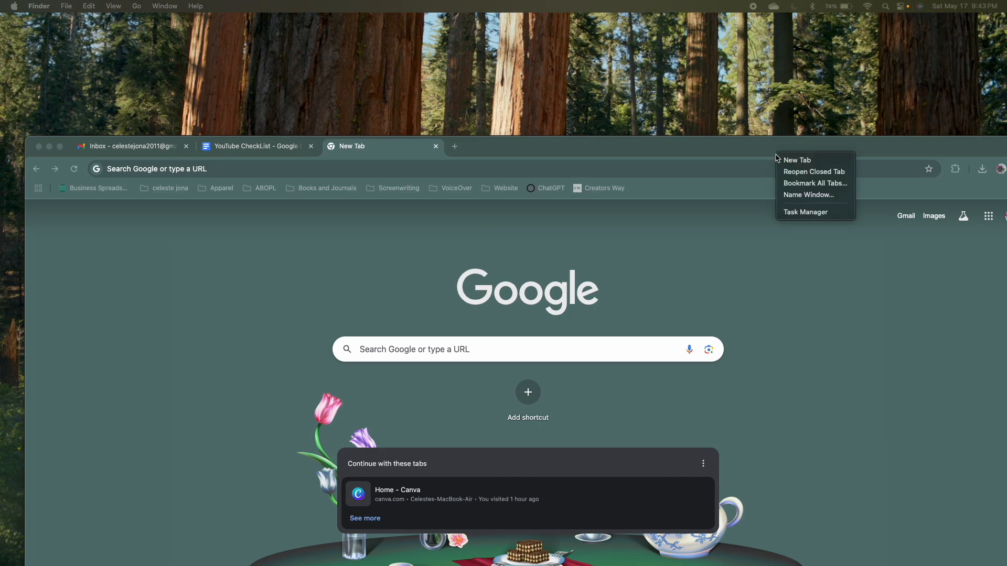
left_click(774, 151)
double_click(774, 150)
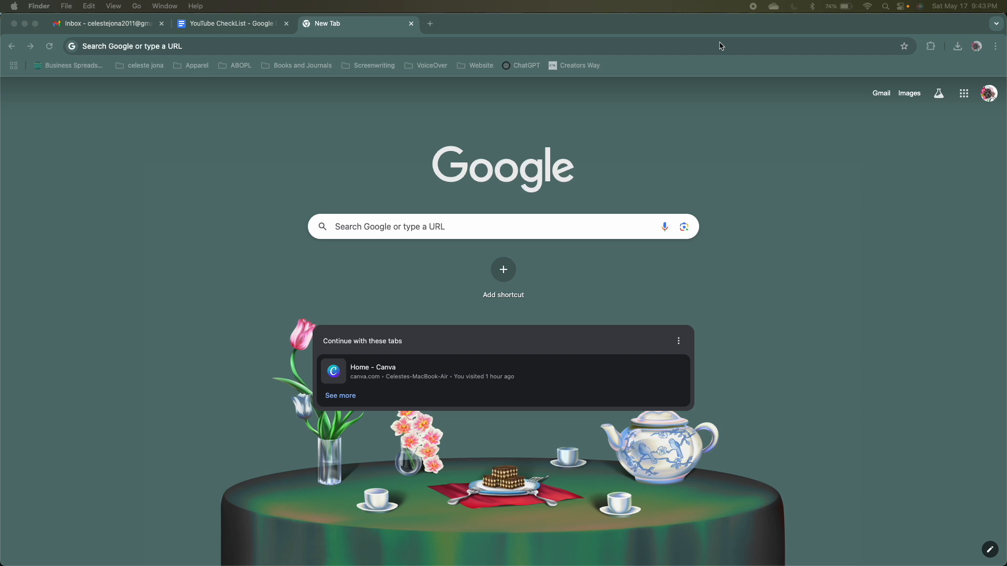
Search Google for "youtube studio" and open the YouTube Studio channel dashboard from the results
left_click(152, 54)
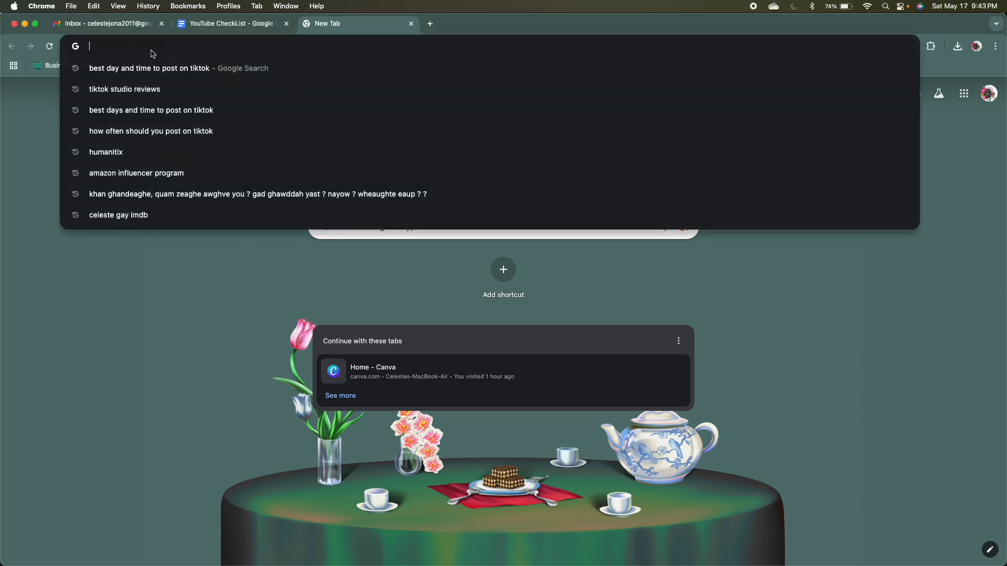
type("YOU")
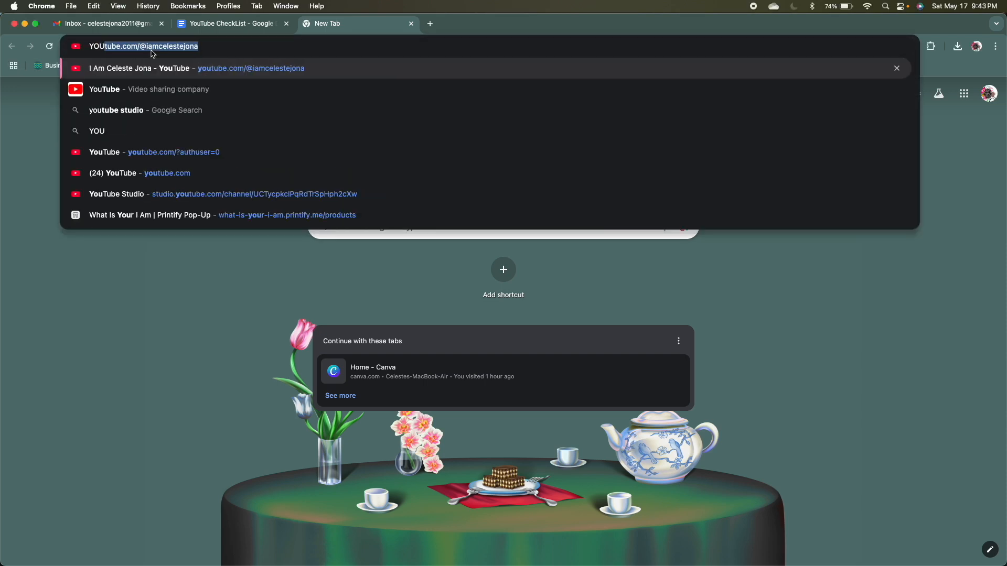
type("TUBE S")
key("Return")
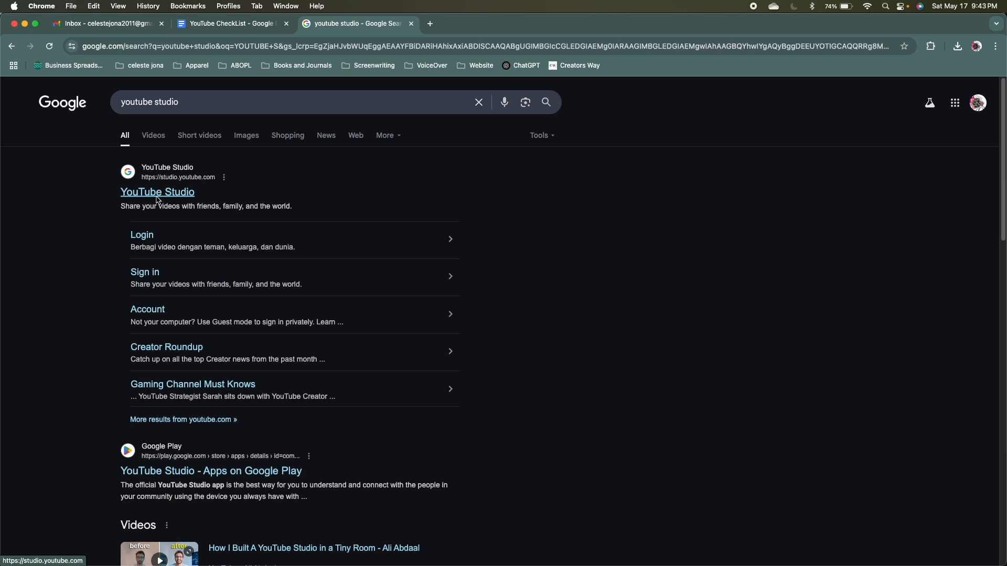
left_click(150, 239)
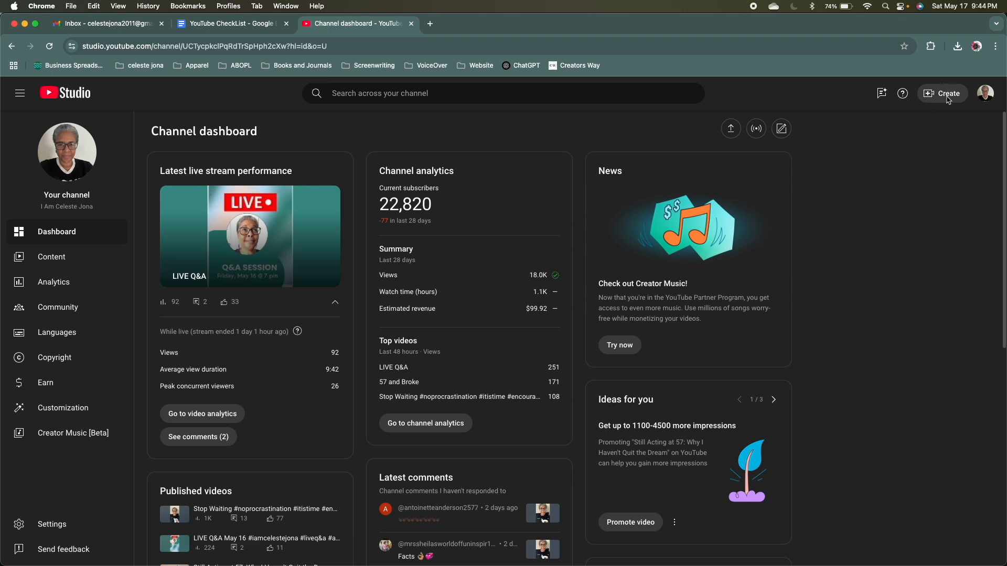
Upload YouTube 1 Intro.mp4 from the YouTube Training folder in Downloads as a new video
left_click(944, 98)
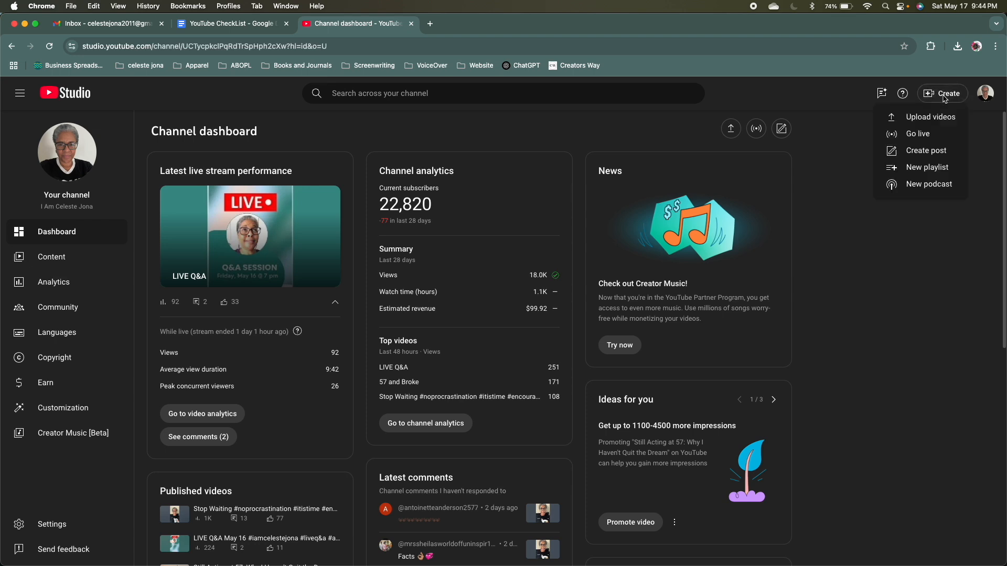
left_click(933, 118)
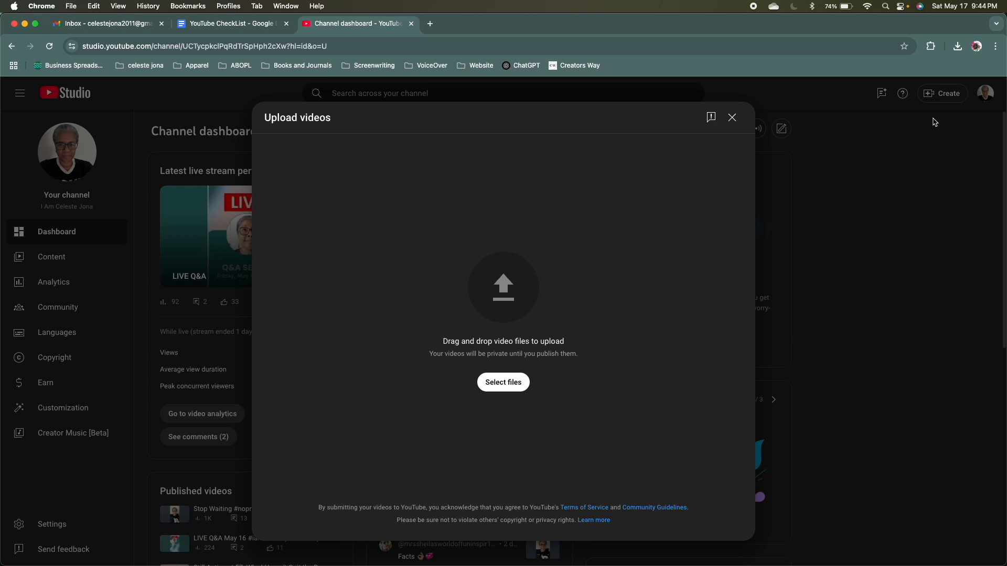
left_click(503, 382)
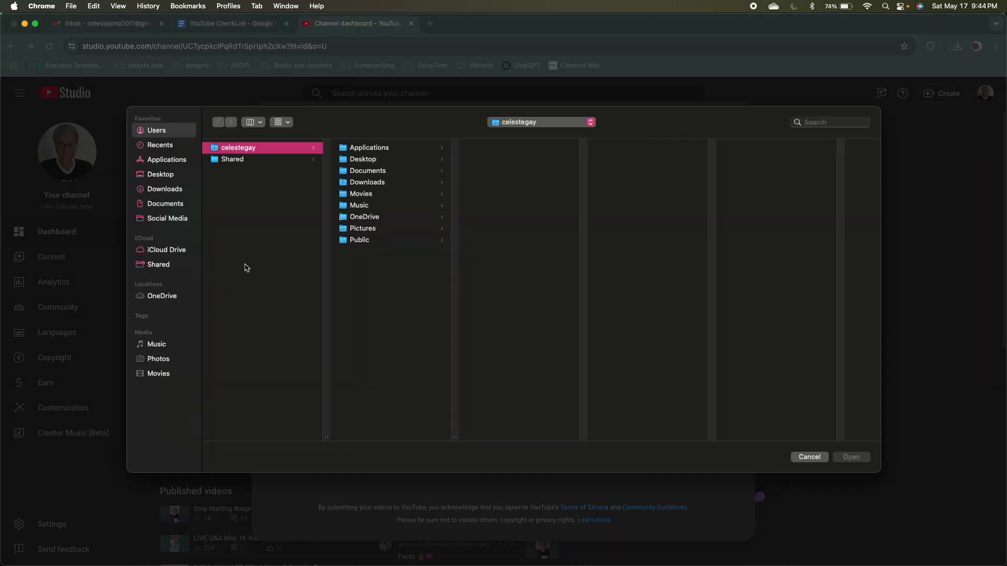
left_click(169, 192)
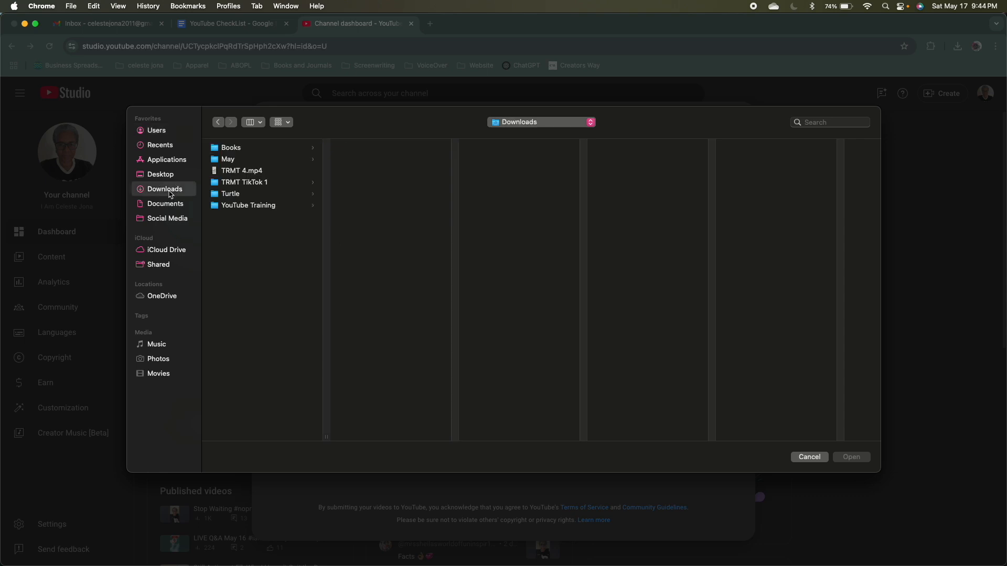
left_click(257, 210)
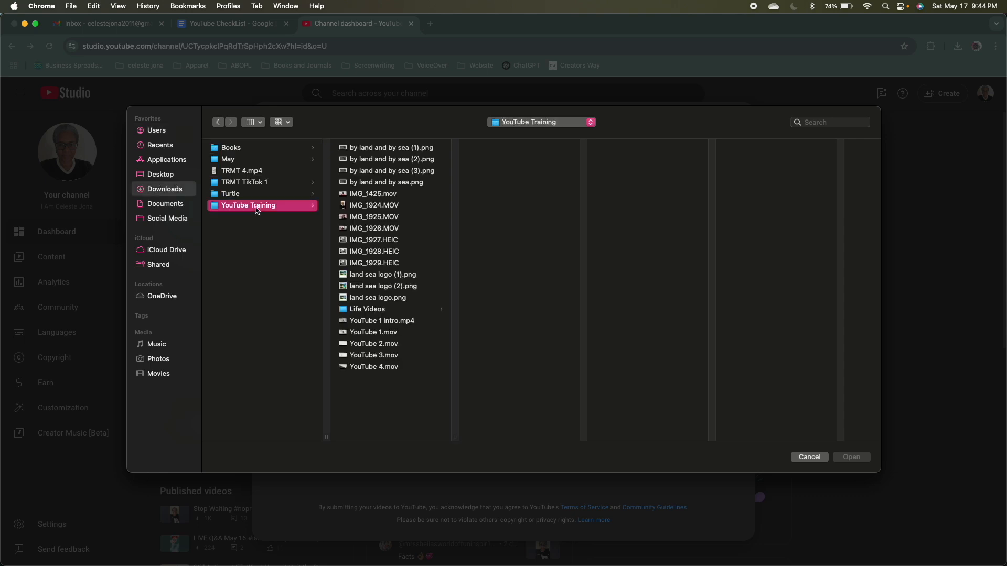
left_click(375, 322)
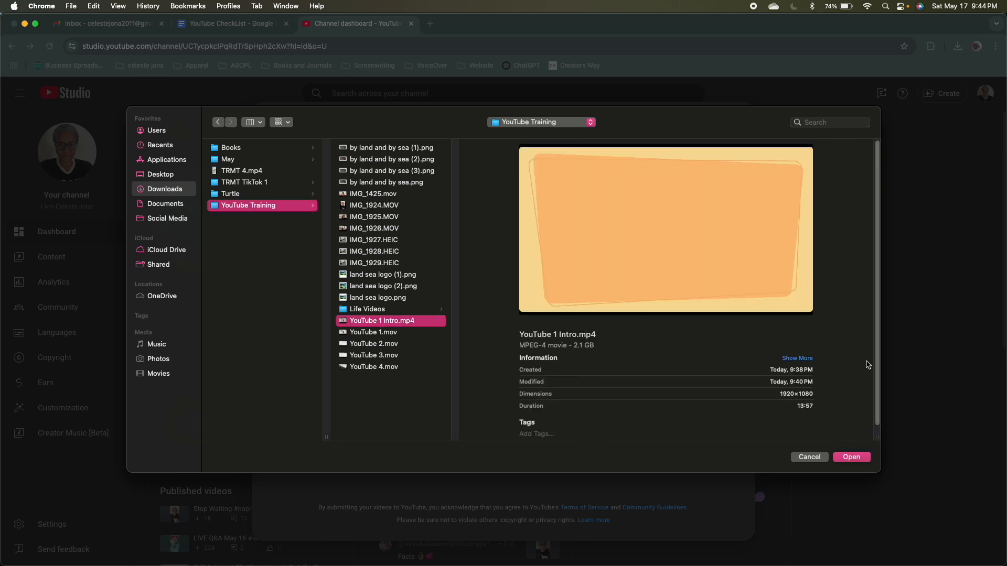
left_click(856, 459)
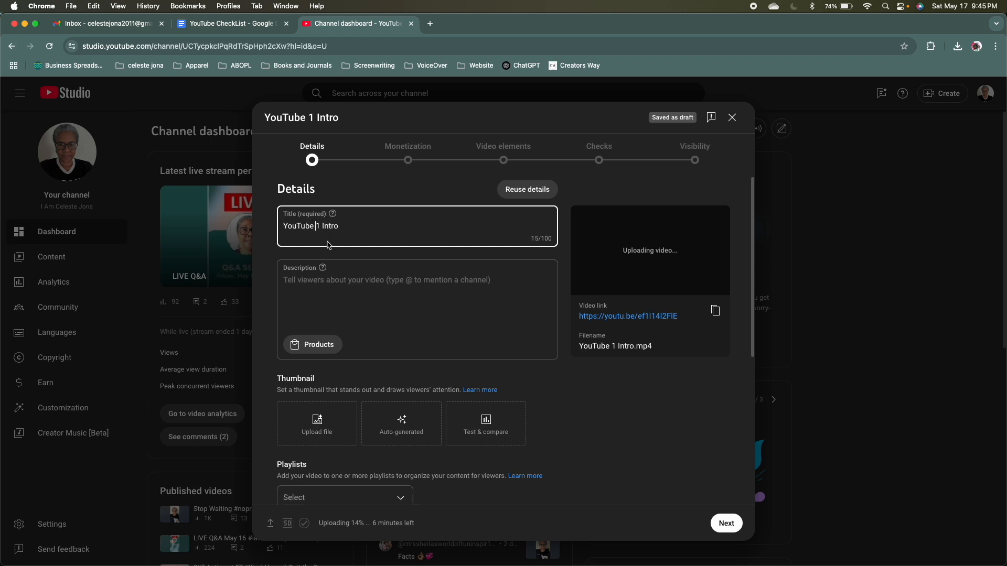
Change the video title to "YouTube Training 1- Intro"
type("THRAIN")
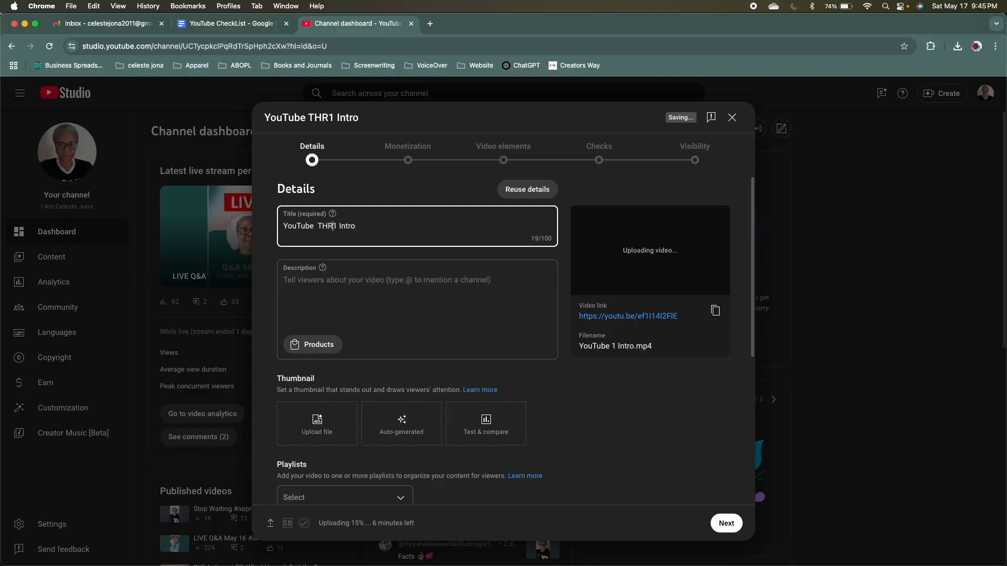
key("BackSpace")
key("BackSpace")
key("BackSpace")
key("BackSpace")
key("BackSpace")
key("BackSpace")
key("BackSpace")
type("Training 1")
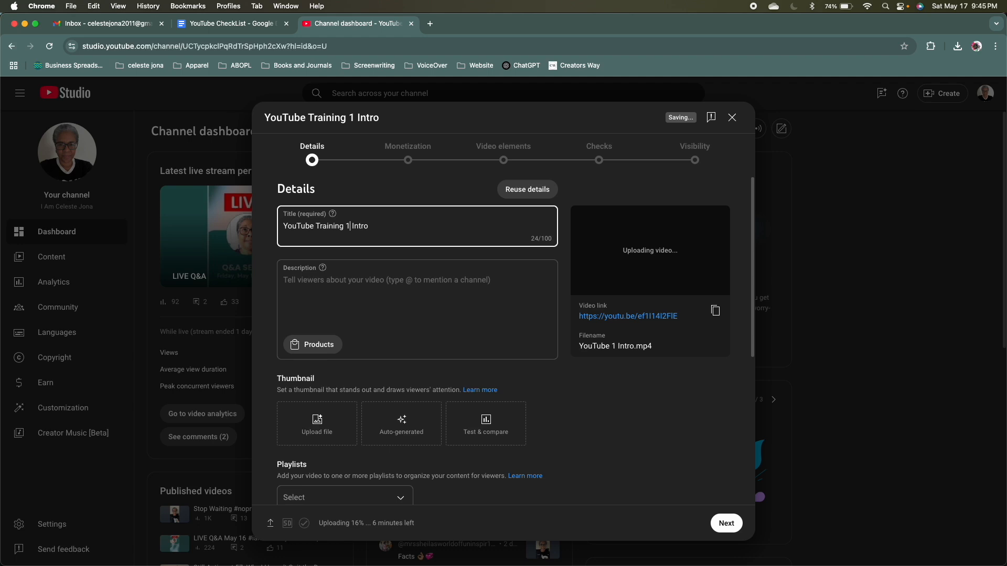
type("-")
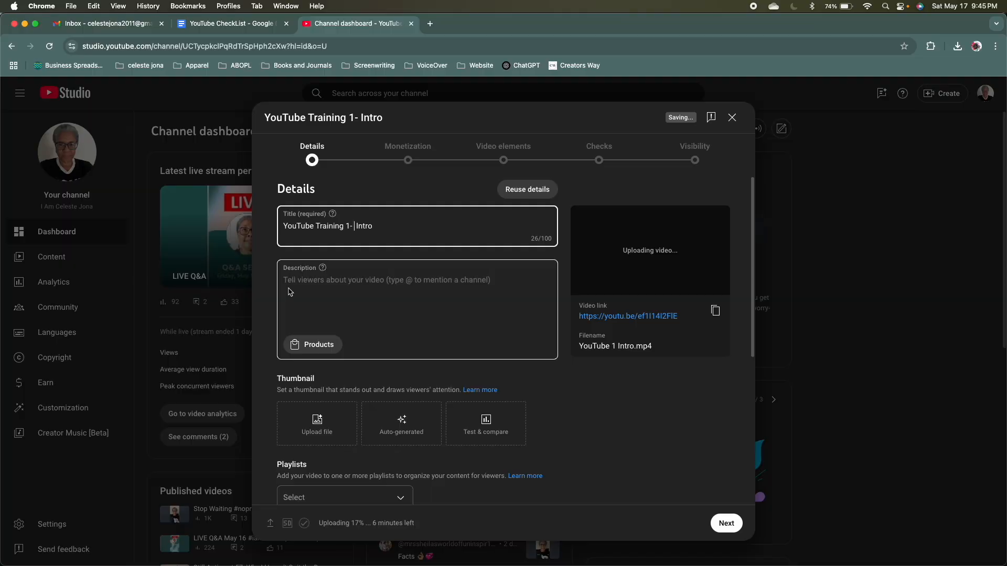
Begin the video description with "Welcome to the introduction of training with me!"
left_click(289, 288)
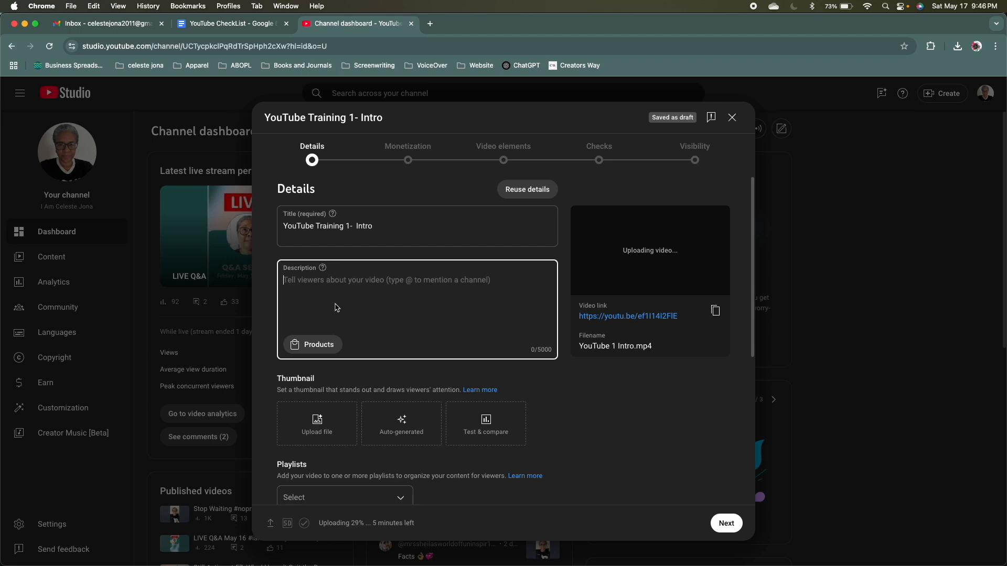
type("We")
type("o the int")
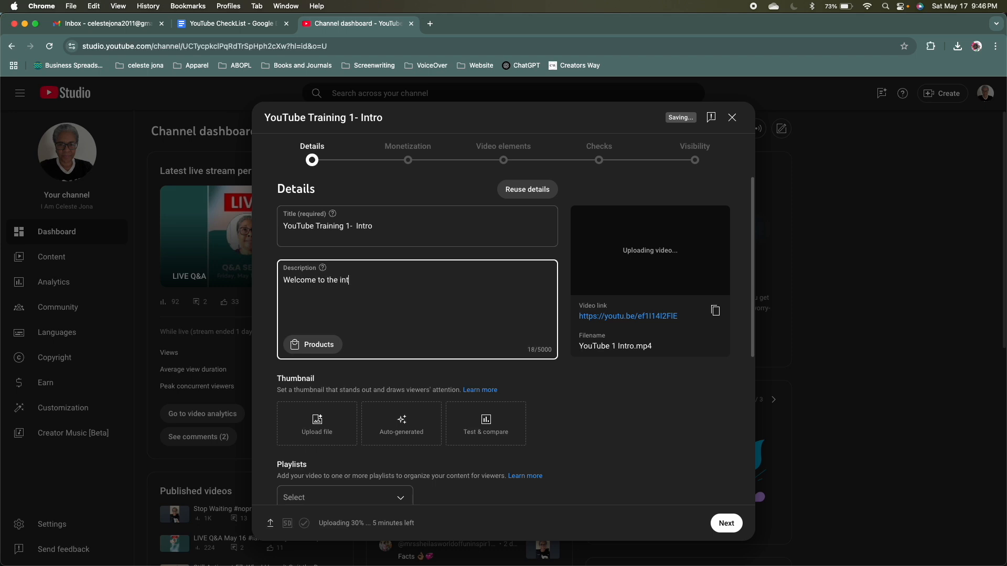
type("roduction of ")
type("YO")
type("trainni")
type("with me! Le")
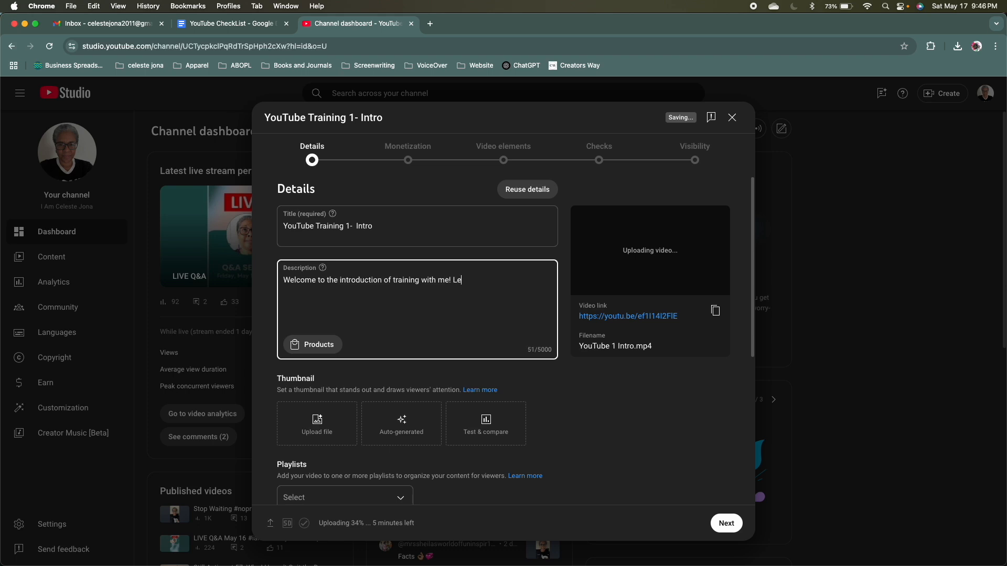
Continue the description with "Let's start that YouTube channel that you've always wanted or just to fine tune what you already have."
type("t's start that")
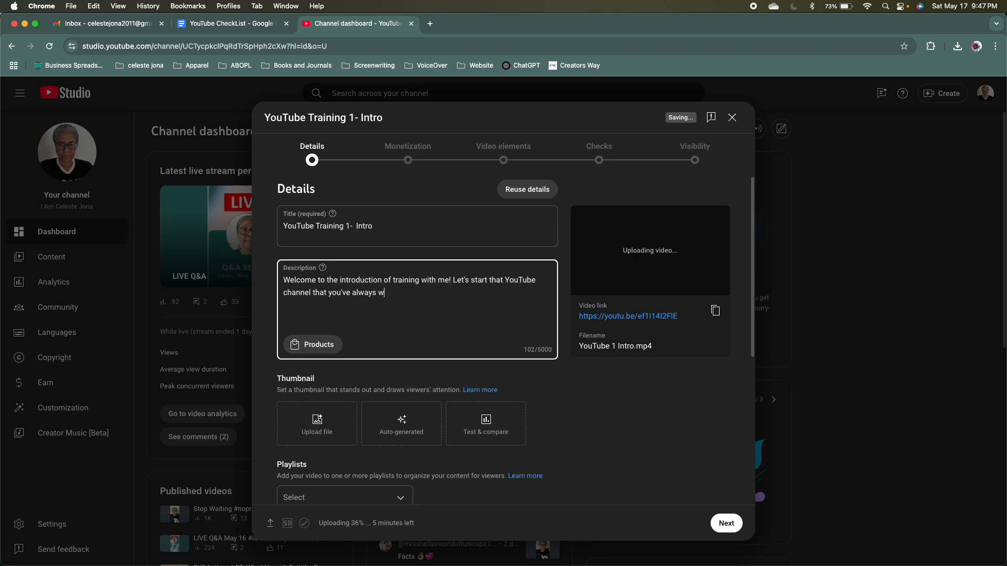
type("anted or")
key("BackSpace")
key("BackSpace")
type("or")
type("eady have.")
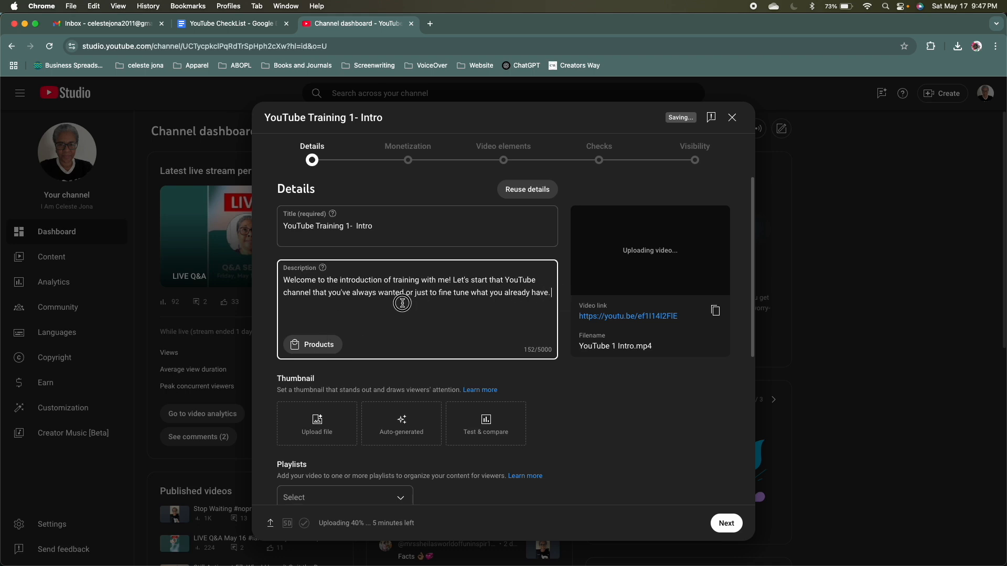
Select the entire video description text and copy it to the clipboard
left_click_drag(284, 280, 290, 280)
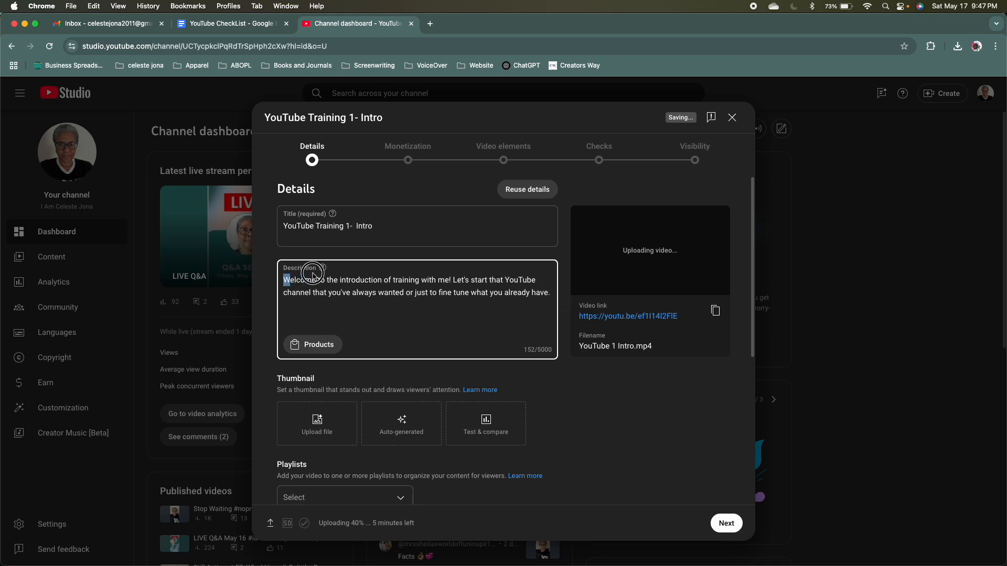
left_click(292, 282)
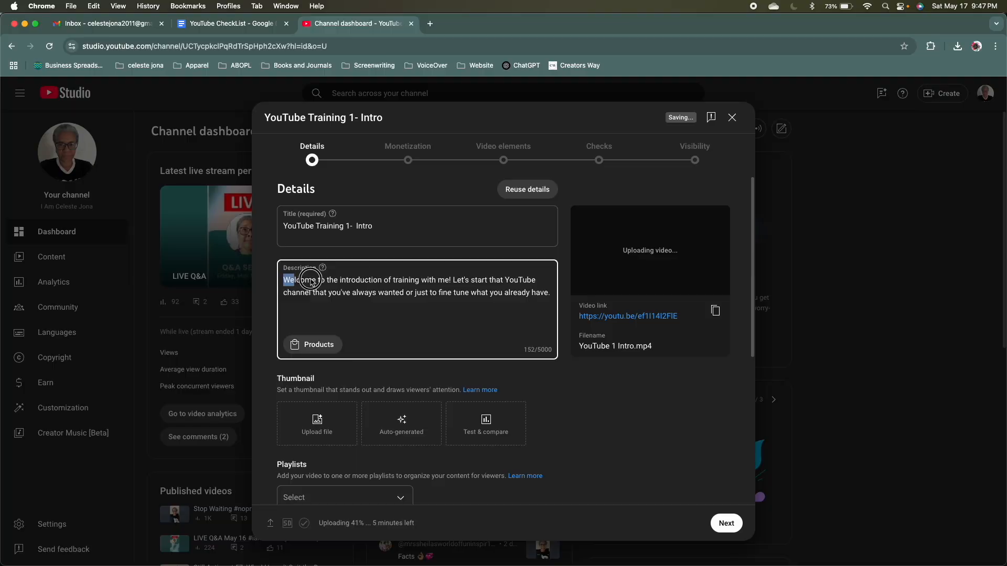
left_click(549, 293, "shift")
key("super+c")
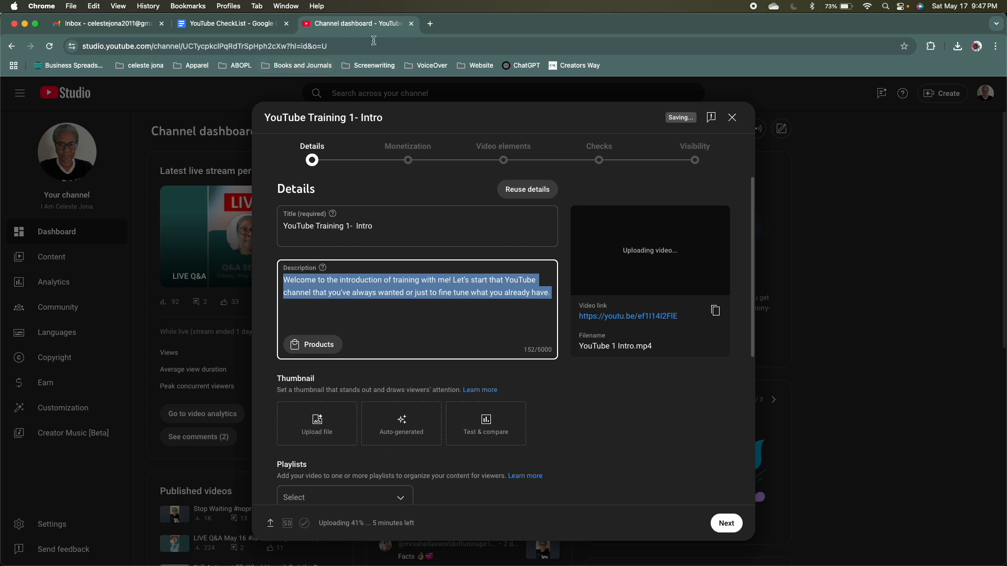
Open ChatGPT in a new browser tab and log in with the account's saved e-mail address
left_click(431, 24)
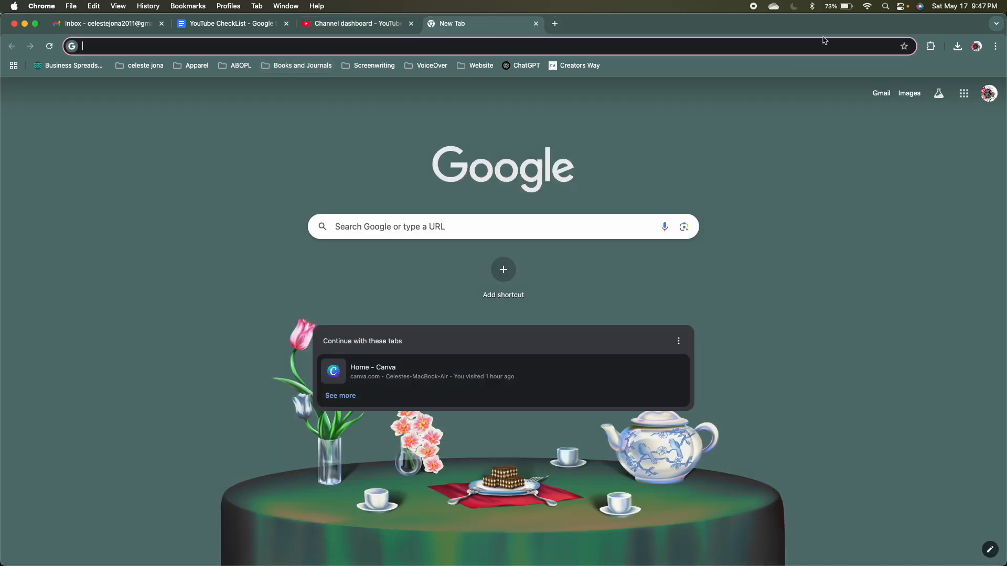
left_click(529, 69)
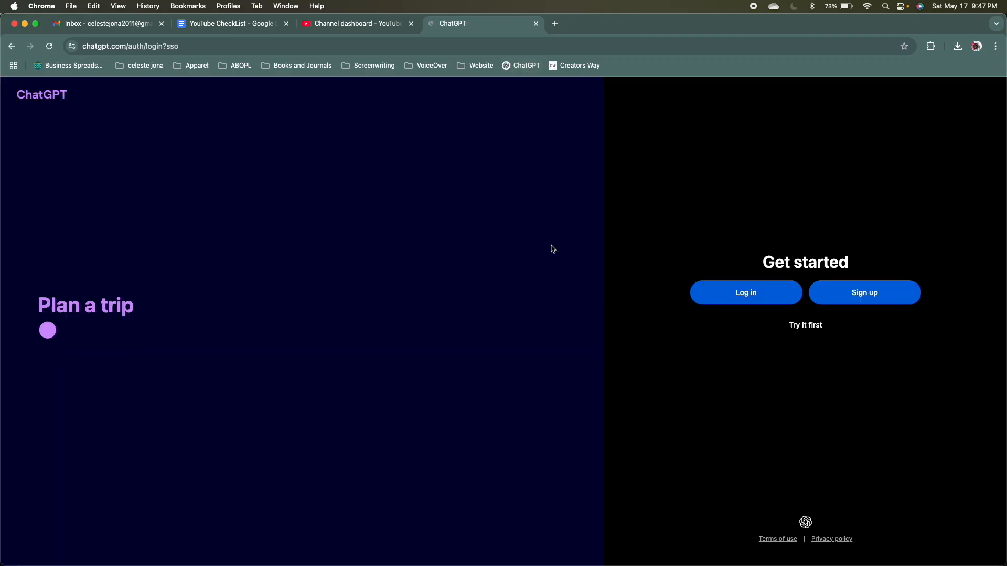
left_click(750, 296)
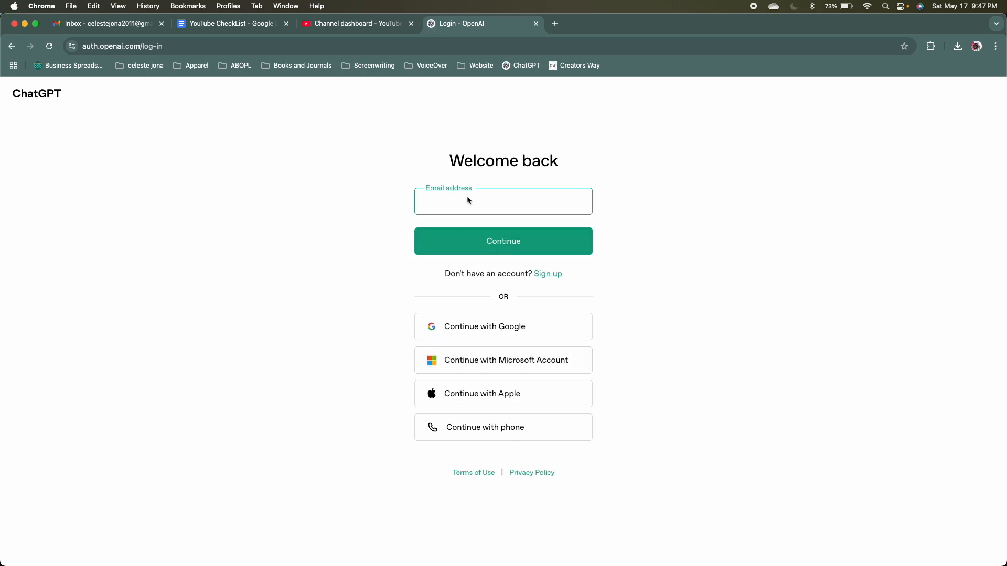
left_click(468, 202)
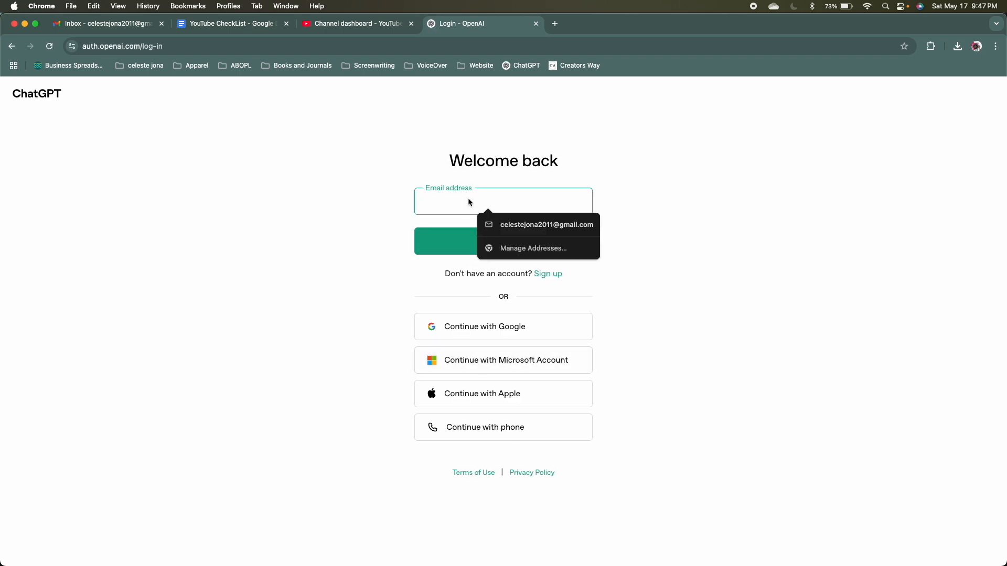
left_click(516, 230)
left_click(515, 241)
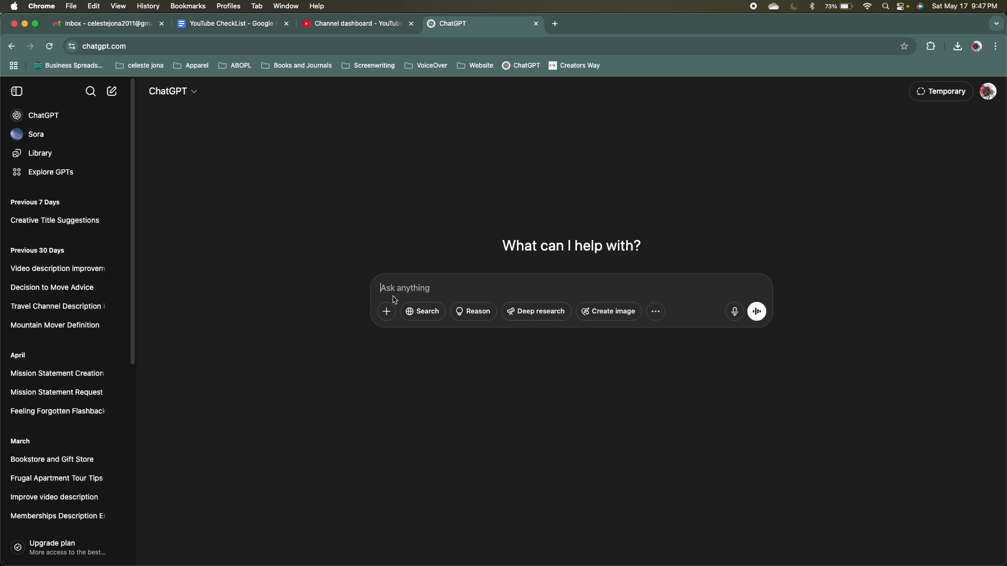
Ask ChatGPT "Improve this Youtube description." followed by the copied video description
type("Improve this Youtu")
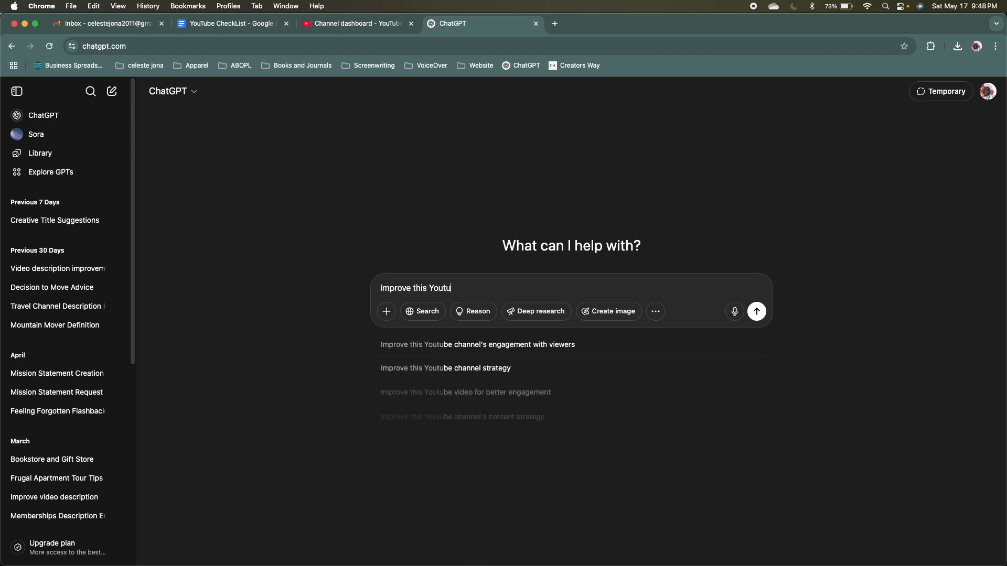
type("be description")
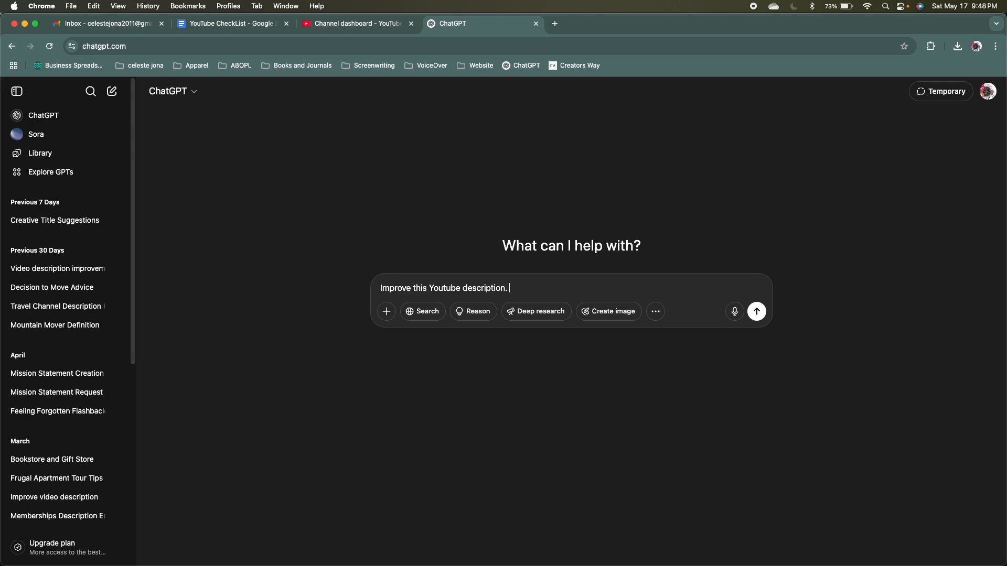
type(".")
key("super+v")
key("Return")
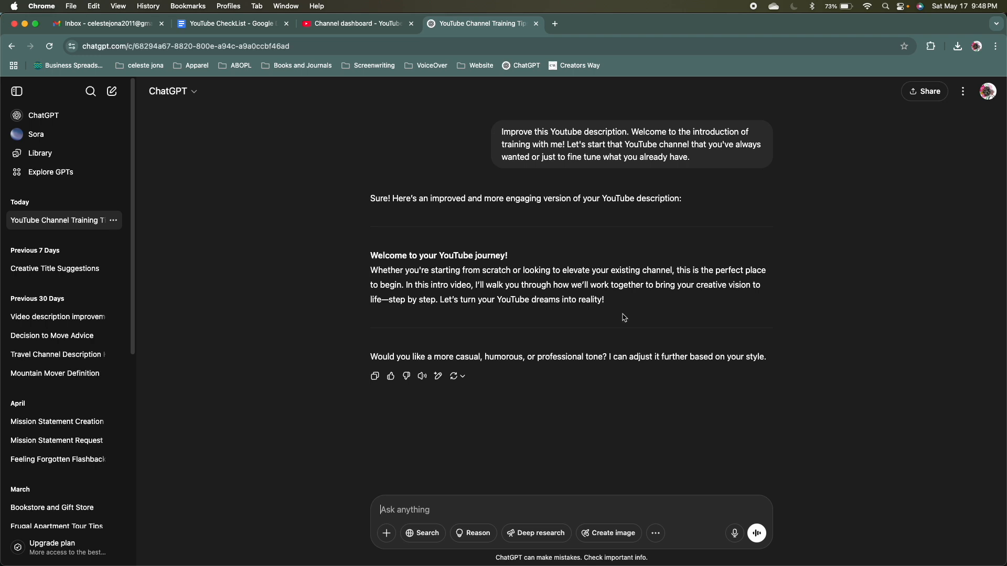
Send ChatGPT the follow-up request "give me four hashtags for this intro"
left_click(458, 513)
type("give me four hashtags")
type("for this intro")
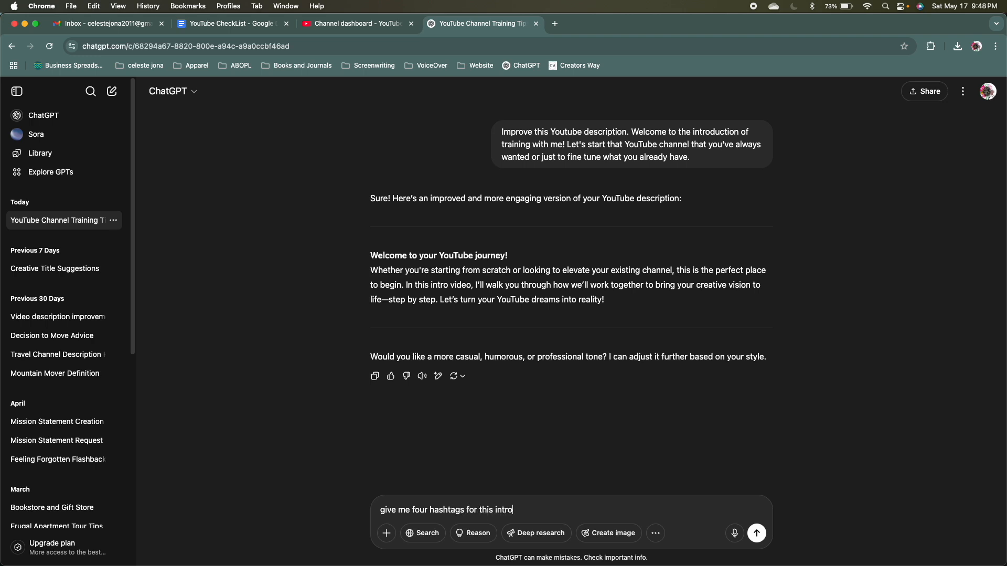
key("Return")
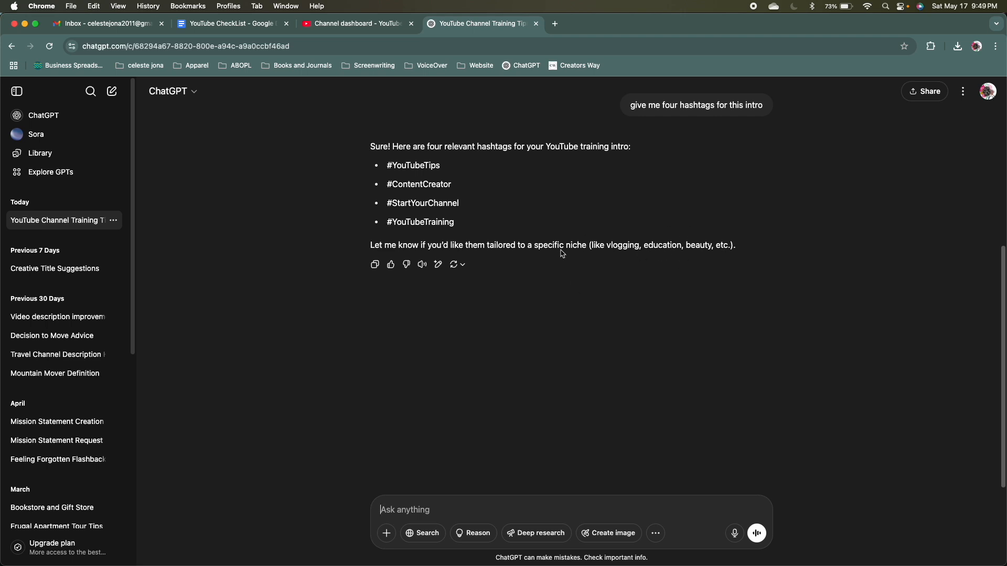
Replace the video description in YouTube Studio with the improved version copied from ChatGPT's reply
scroll(548, 230, "up", 5)
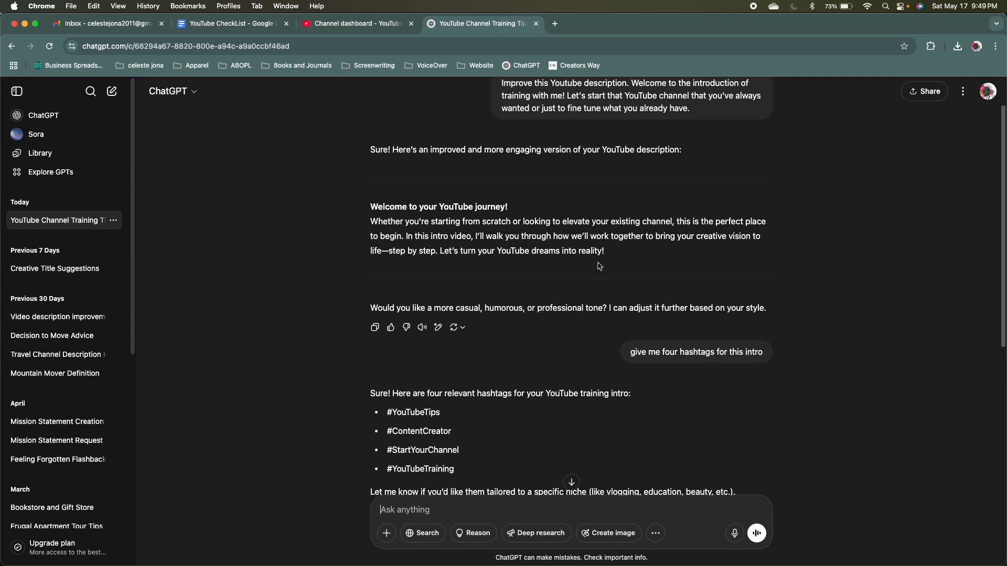
left_click_drag(608, 253, 370, 209)
key("super+c")
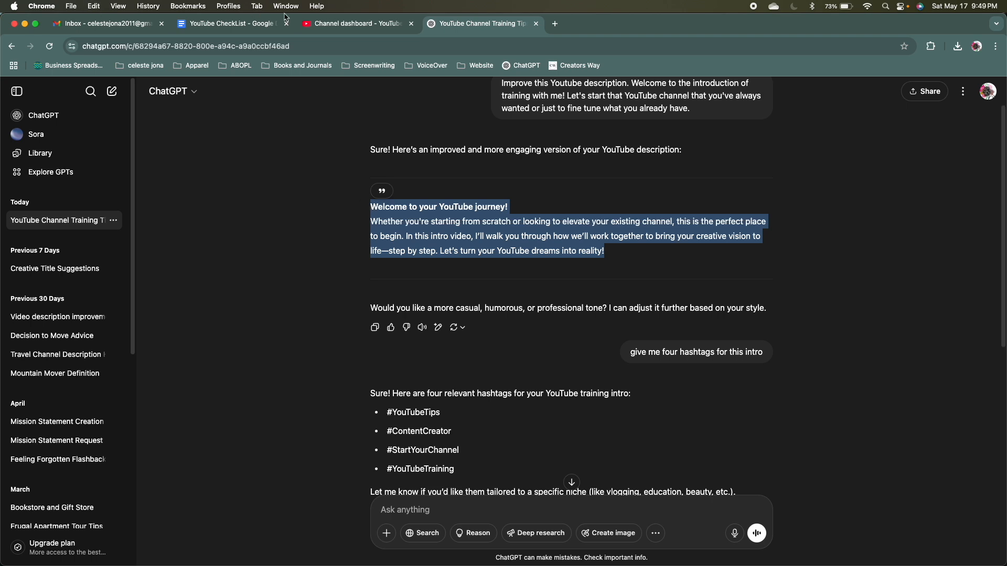
left_click(338, 25)
left_click(354, 308)
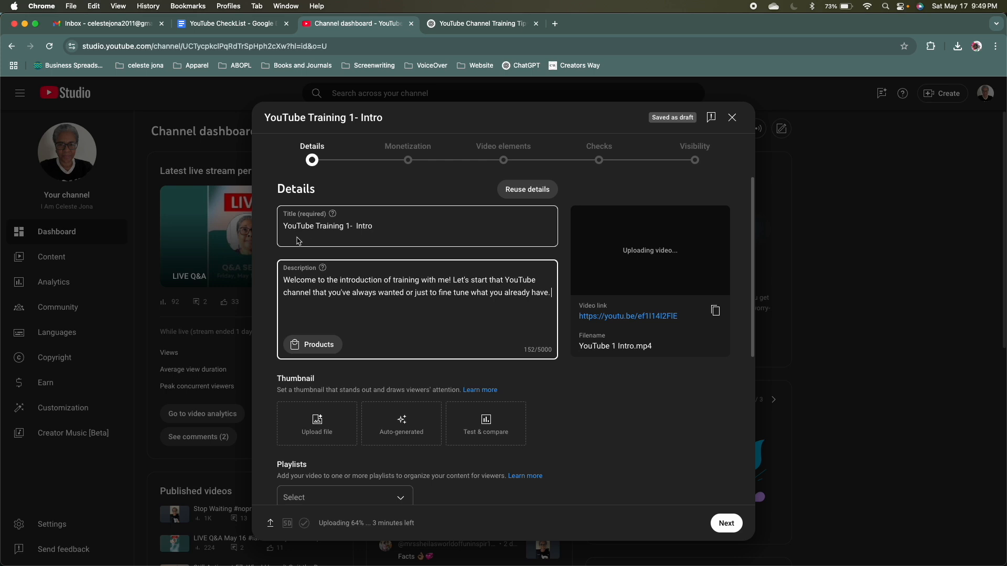
left_click(287, 281)
left_click_drag(285, 284, 553, 300)
key("super+v")
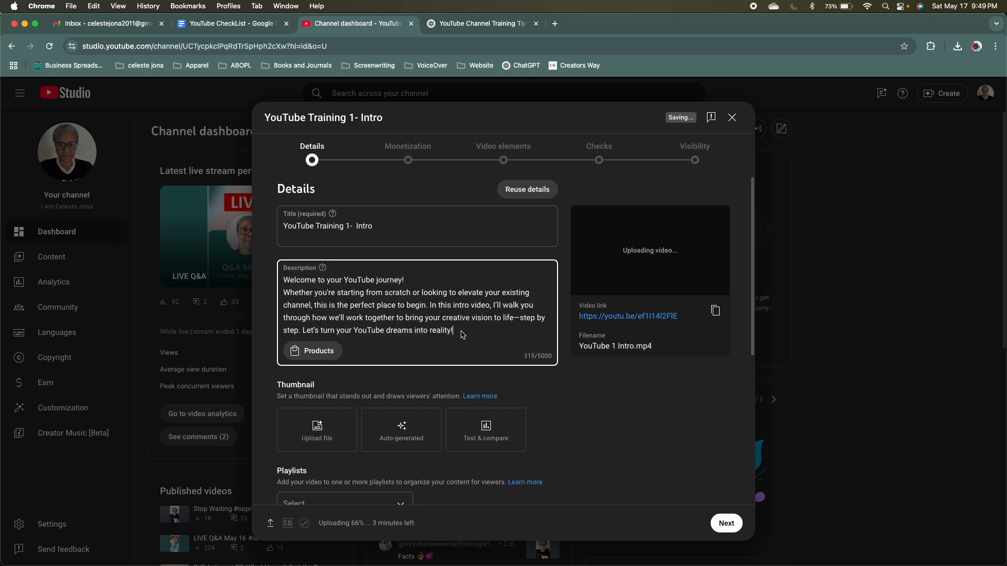
Copy the four suggested hashtags from ChatGPT and paste them below the video description, separated by a blank line
left_click(465, 25)
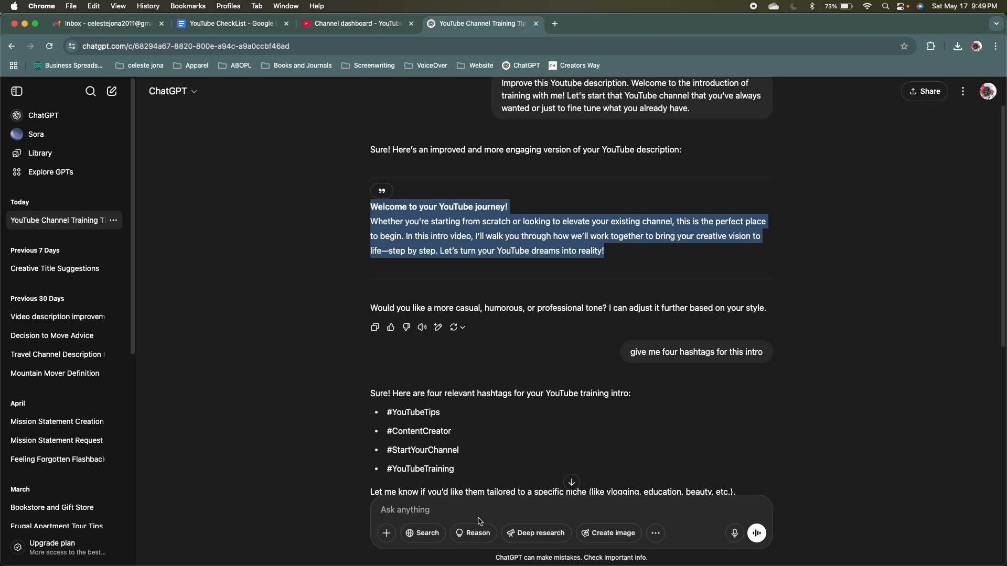
left_click_drag(456, 473, 378, 414)
key("super+c")
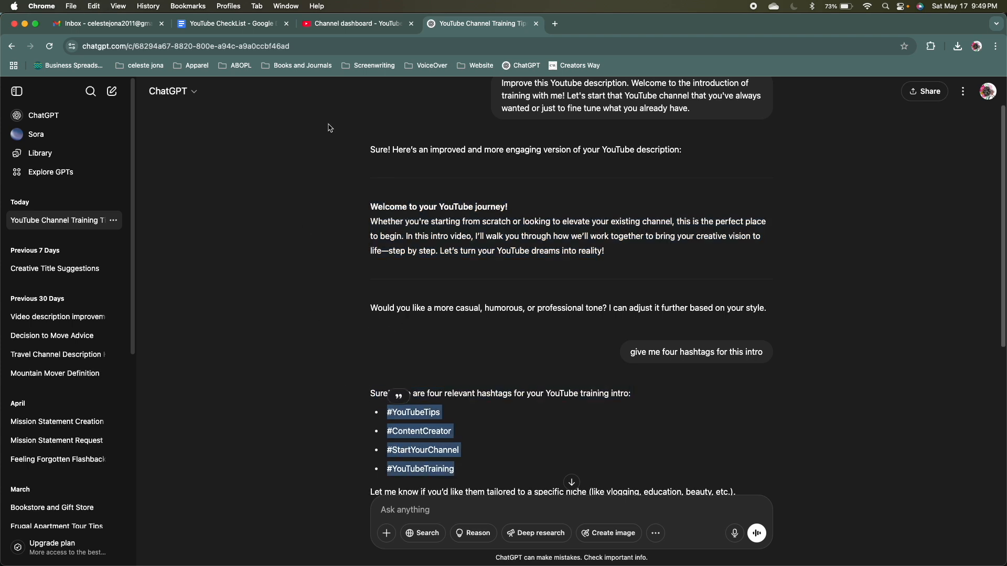
left_click(369, 24)
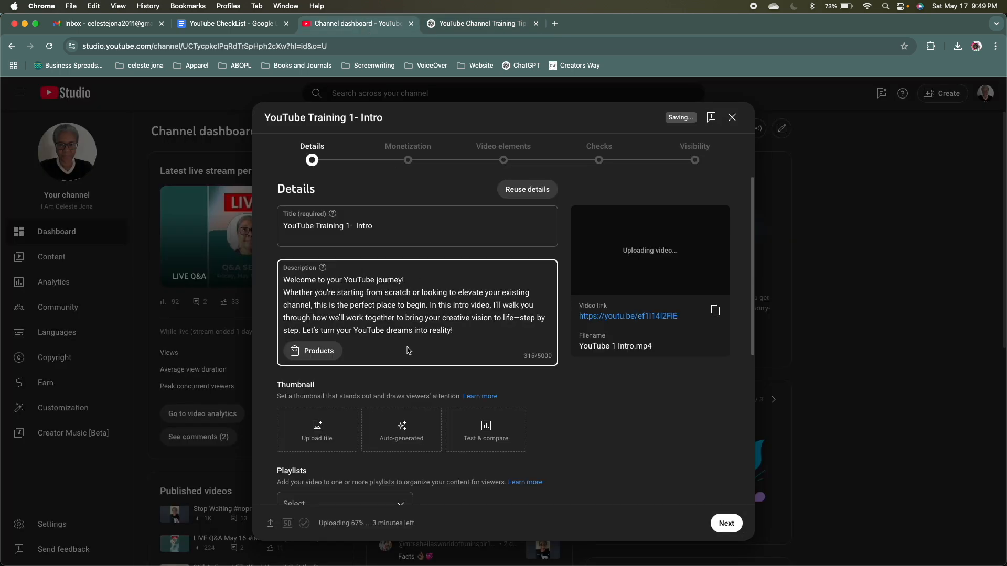
left_click(462, 329)
key("Return")
key("Return")
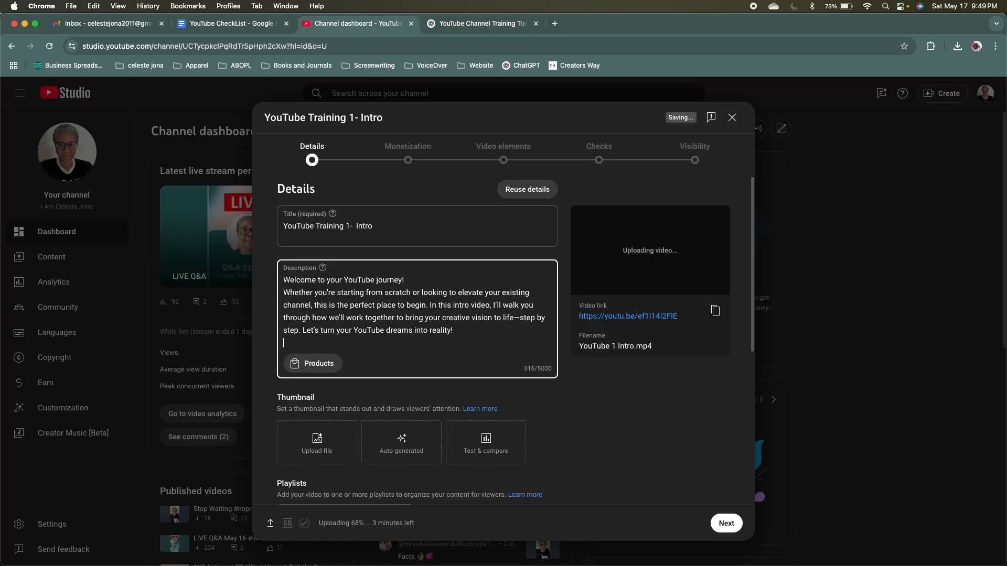
key("super+v")
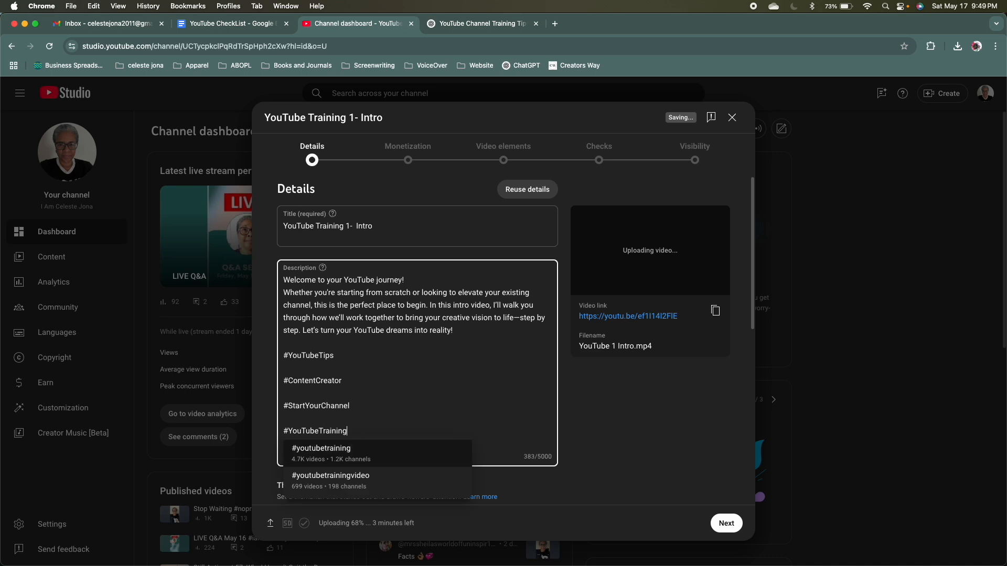
Replace #YouTubeTips with the suggested #youtubetips hashtag and move #ContentCreator up onto the same line
left_click(318, 369)
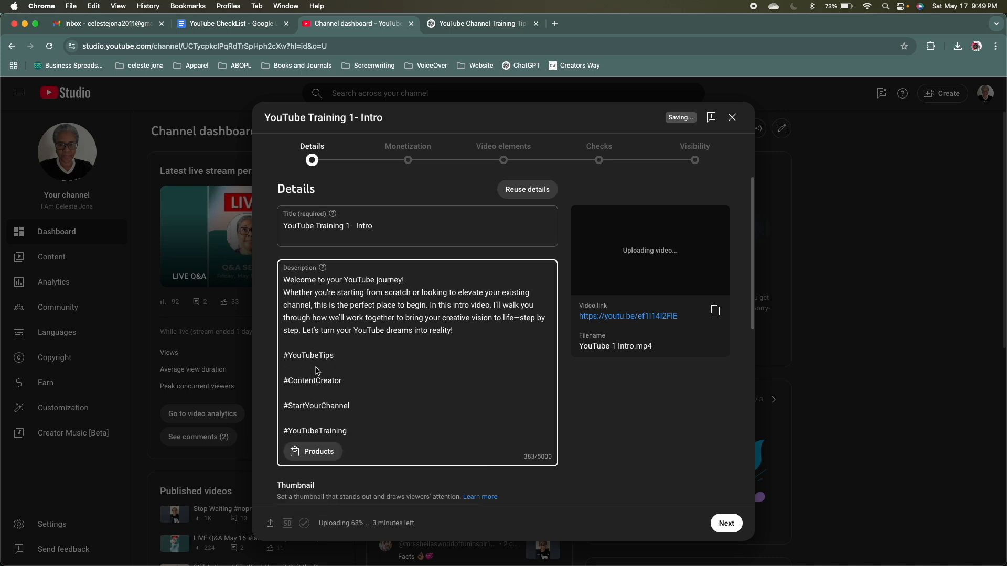
key("BackSpace")
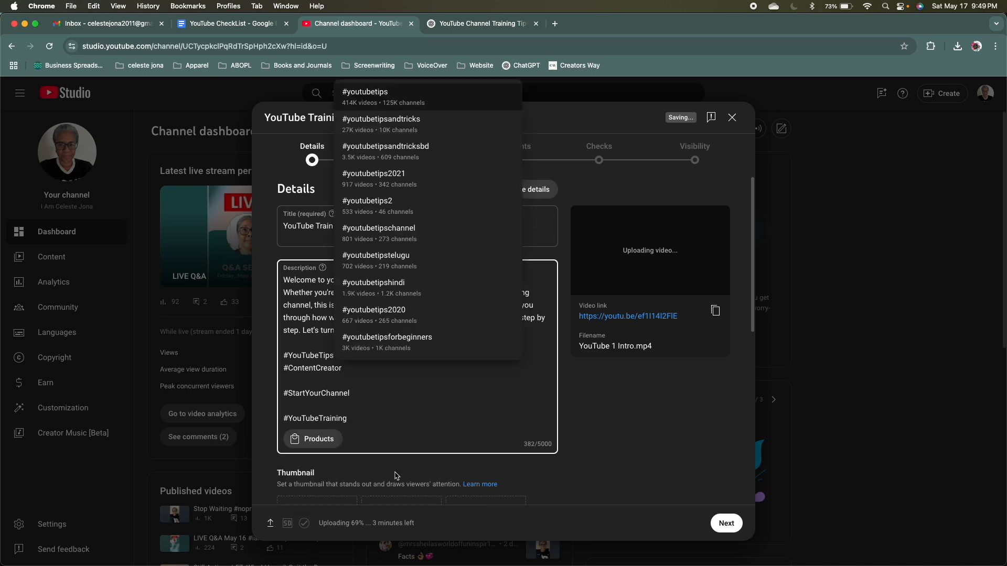
left_click(377, 95)
left_click(286, 370)
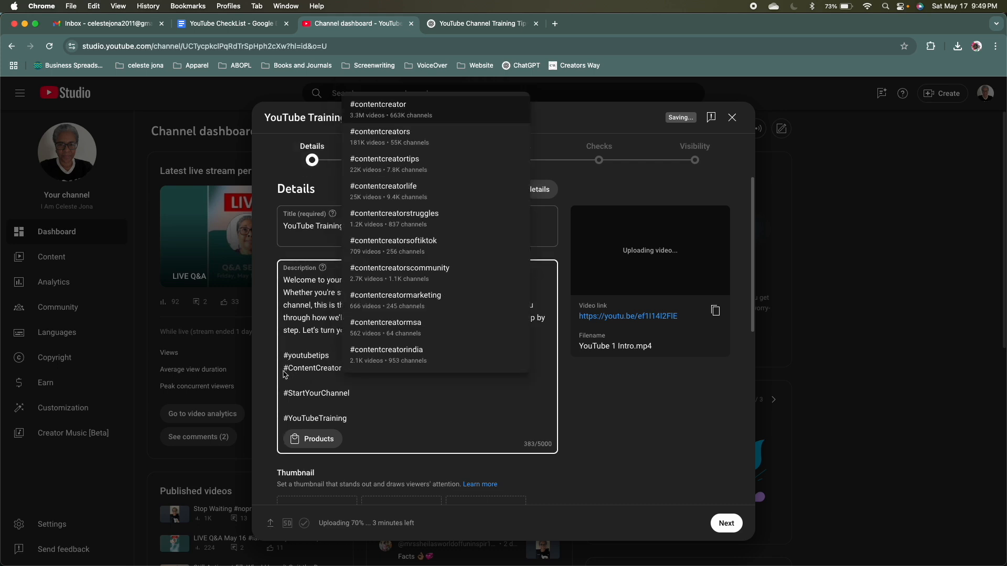
key("BackSpace")
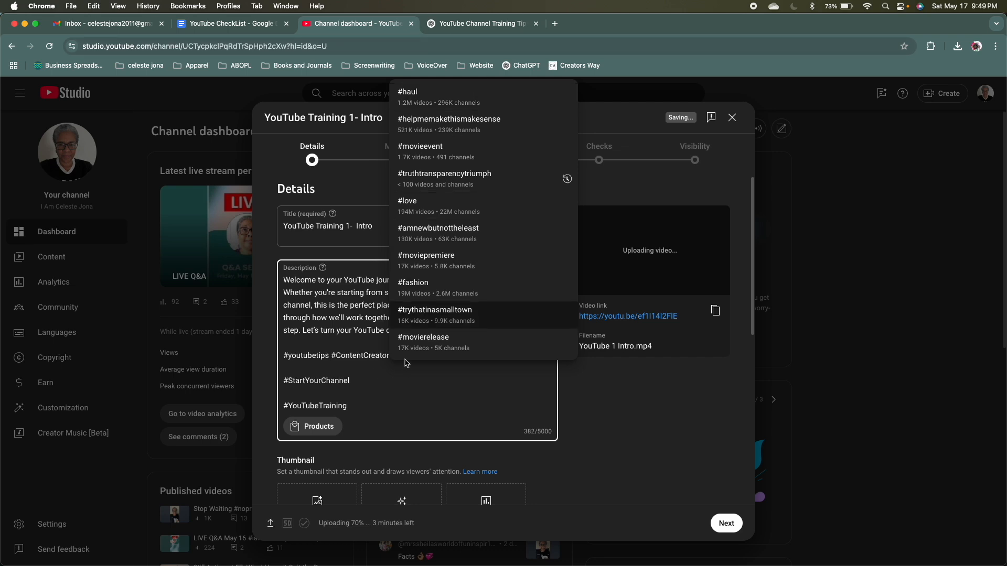
left_click(432, 391)
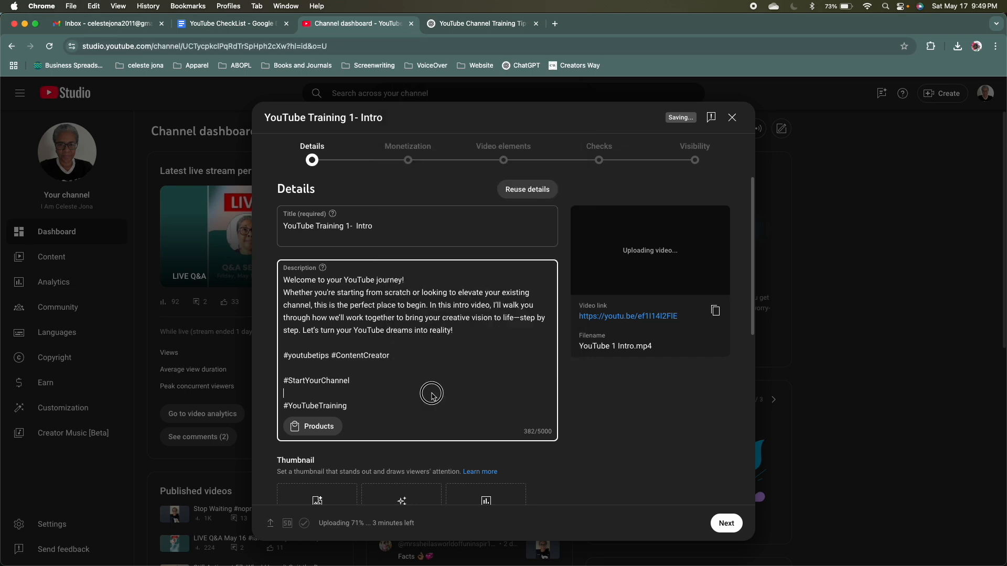
Move #StartYourChannel up onto the hashtag line and replace #ContentCreator with the suggested #contentcreator hashtag
left_click(284, 381)
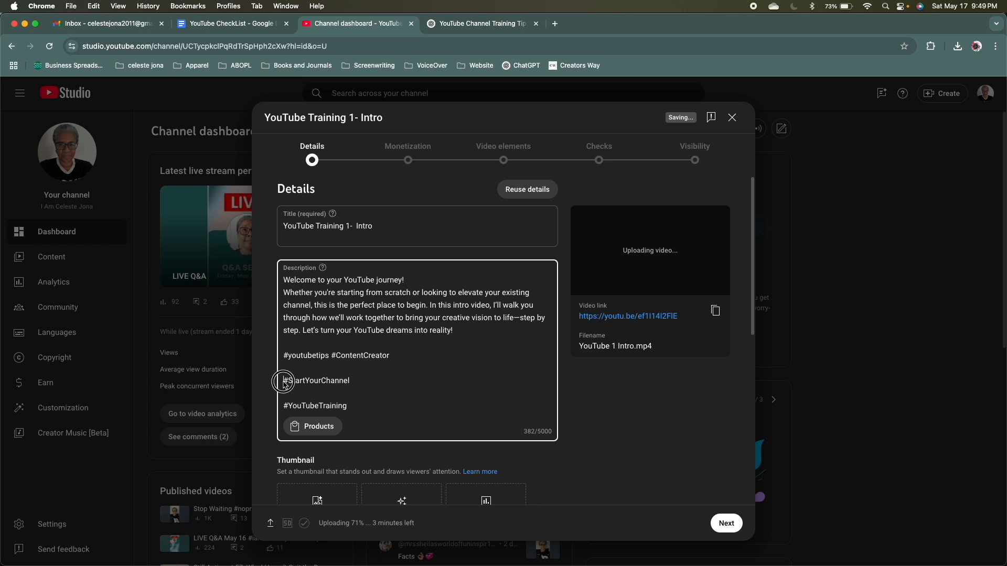
key("BackSpace")
key("BackSpace")
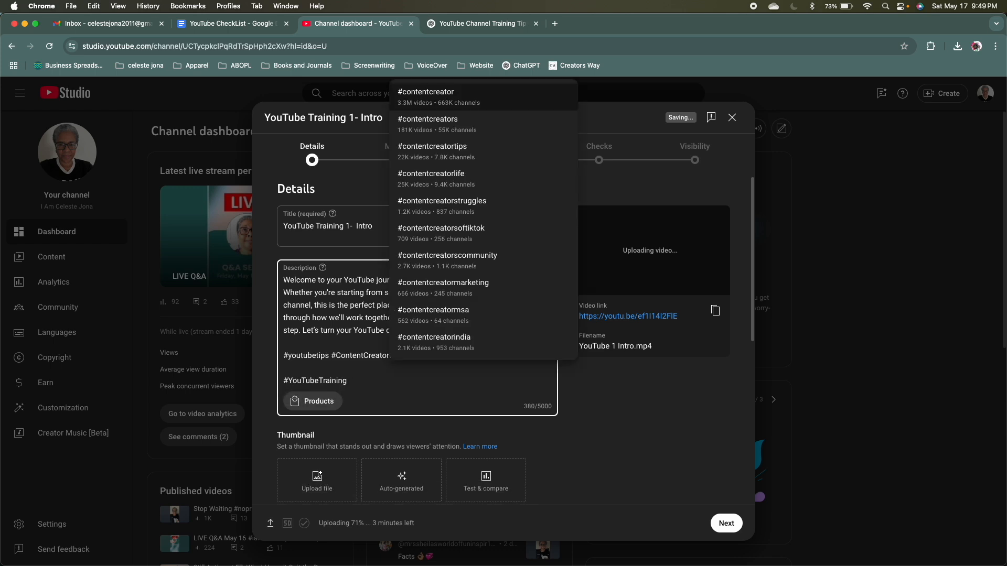
left_click(440, 96)
Convert the last two hashtags to the suggested #startyourchannel and #youtubetraining, and join #youtubetraining onto the hashtag line
left_click(428, 356)
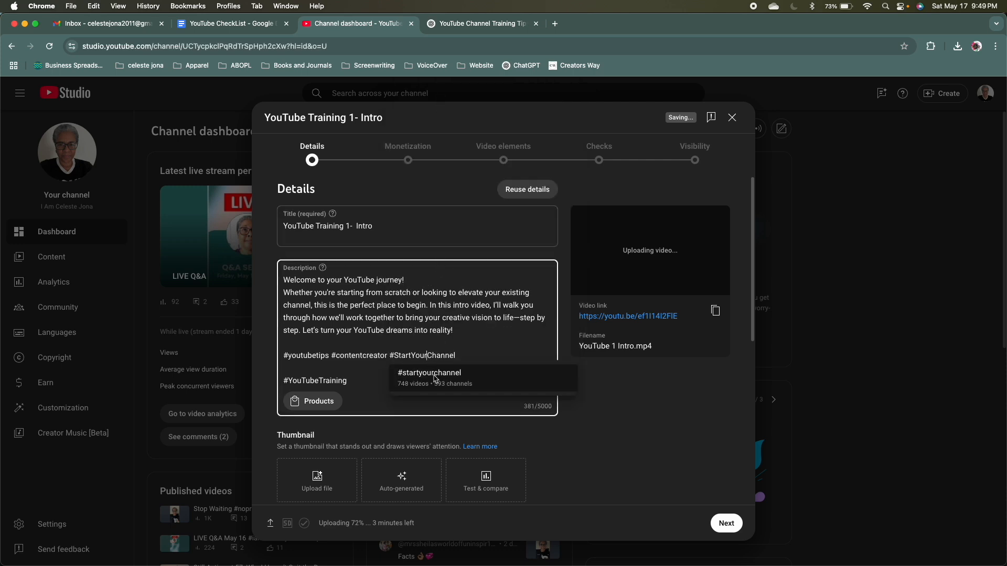
left_click(484, 340)
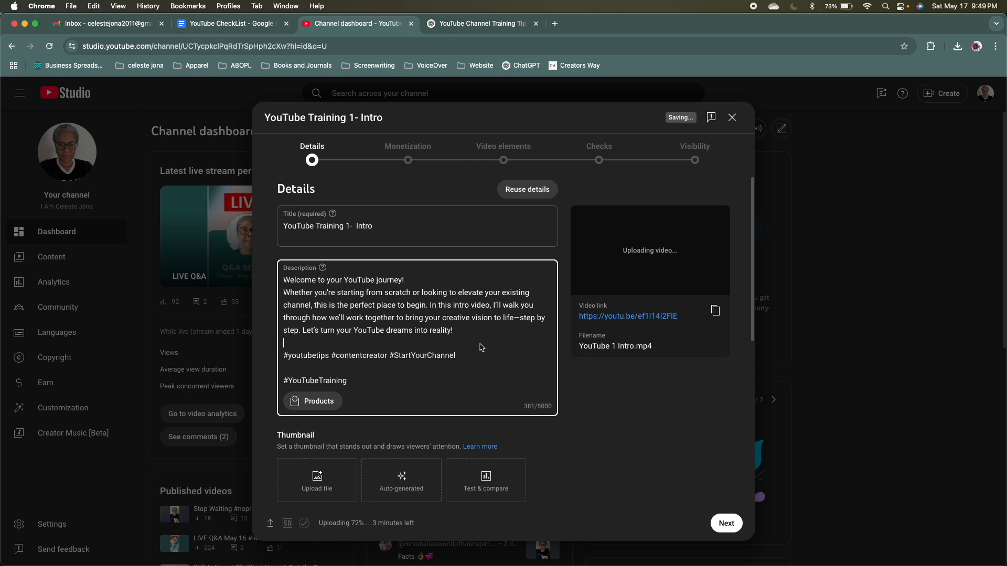
left_click(432, 358)
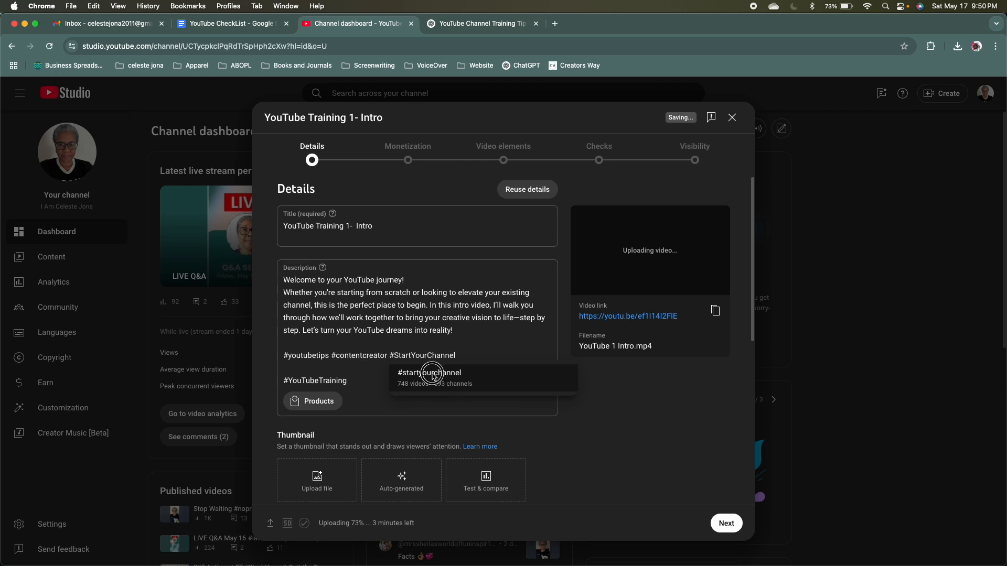
left_click(431, 372)
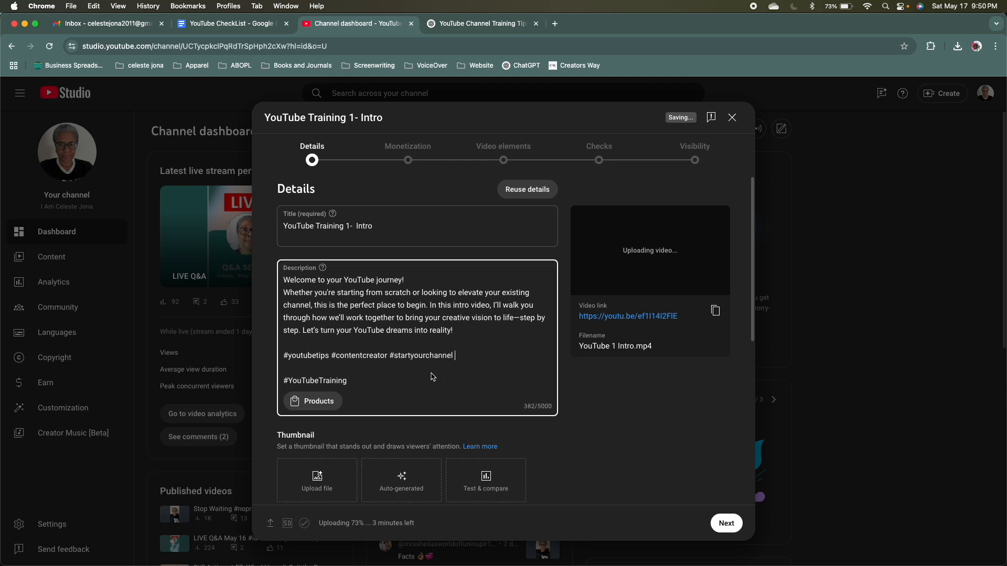
left_click(283, 383)
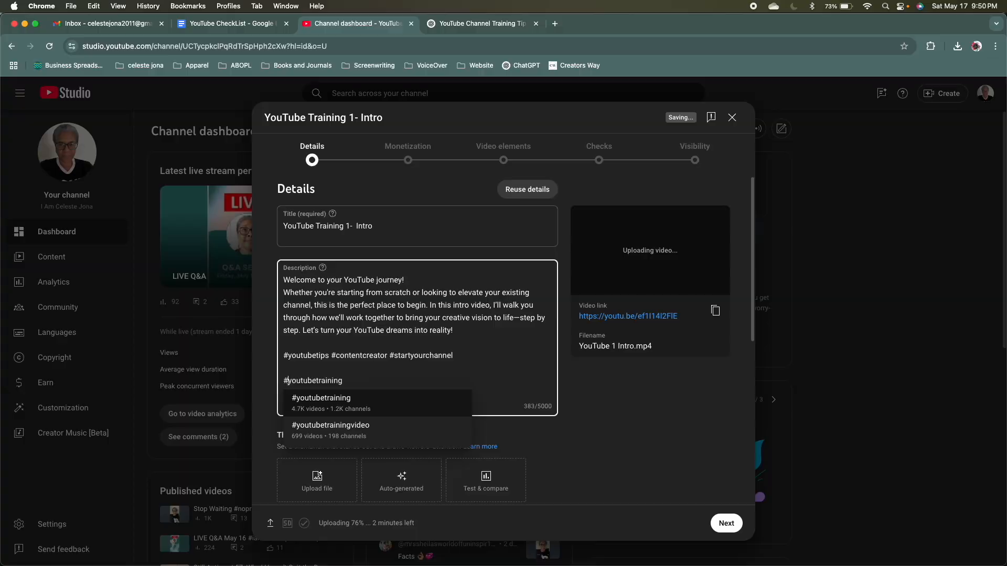
left_click(454, 354)
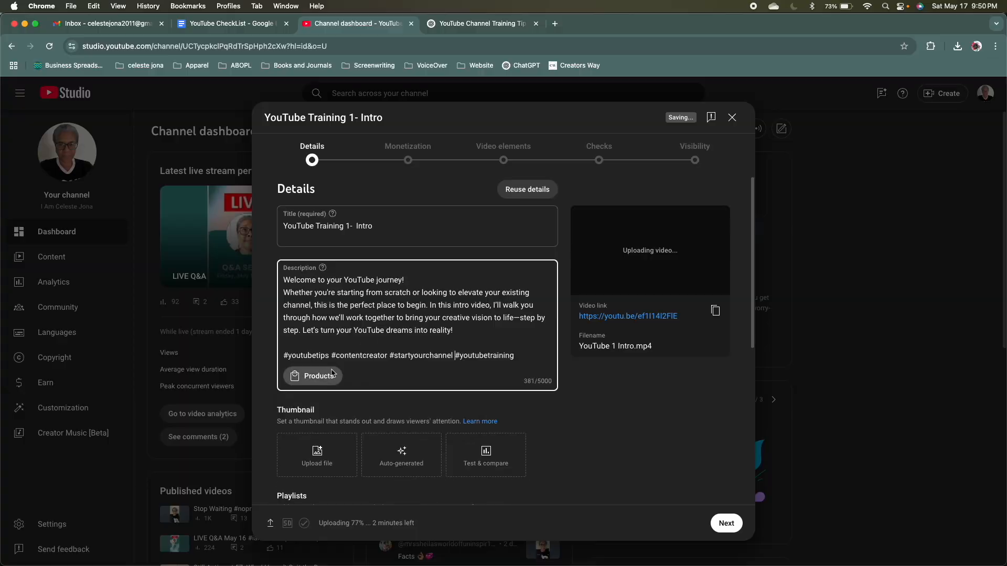
Start a new playlist for the video and title it "YouTube Training by" followed by the creator's name
scroll(349, 372, "down", 2)
scroll(349, 373, "down", 3)
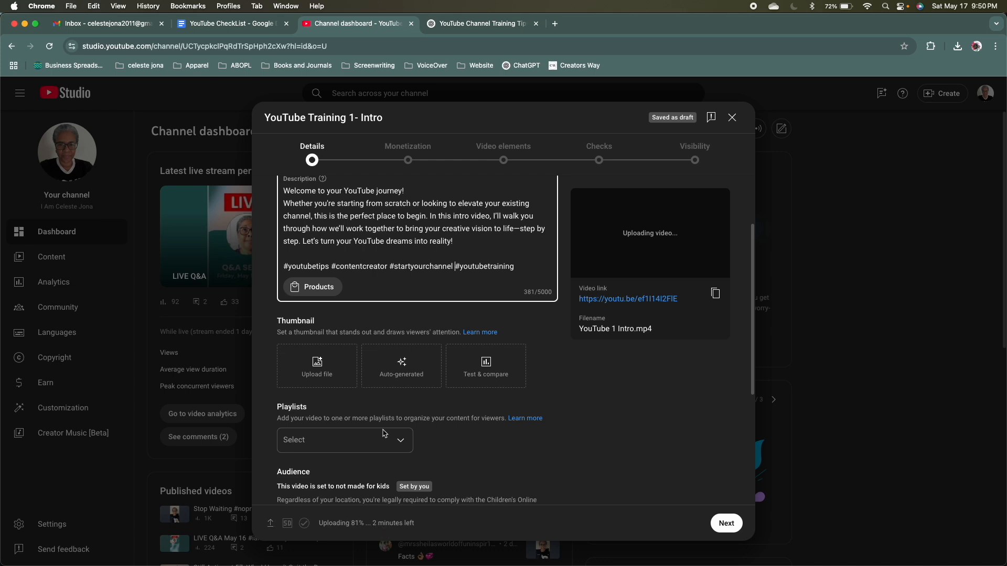
scroll(356, 415, "down", 2)
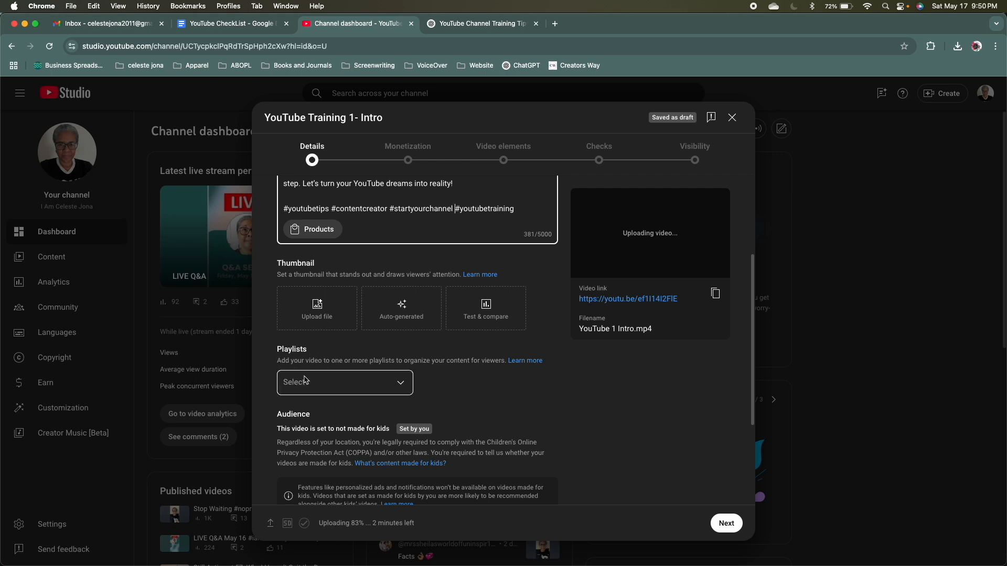
left_click(401, 385)
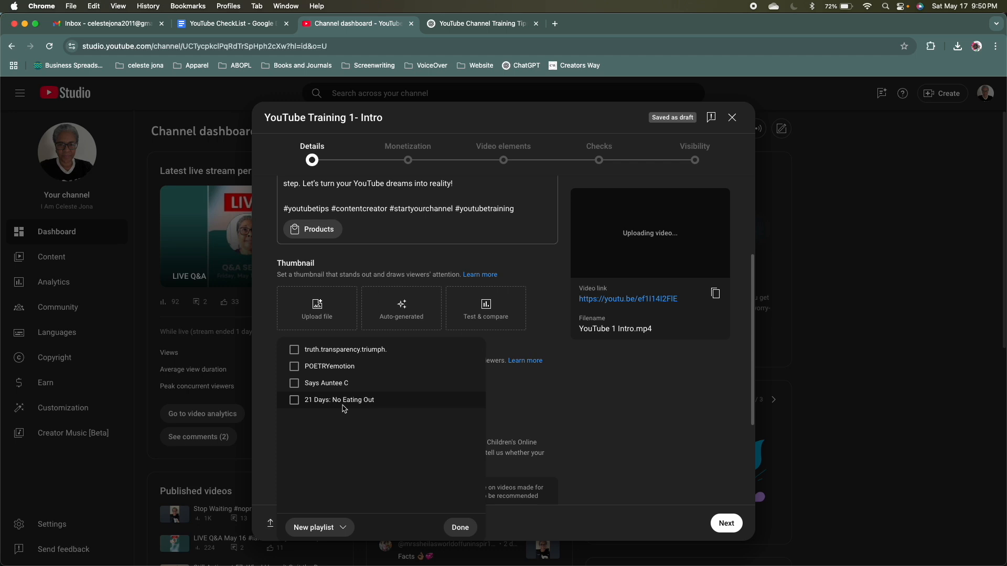
left_click(342, 527)
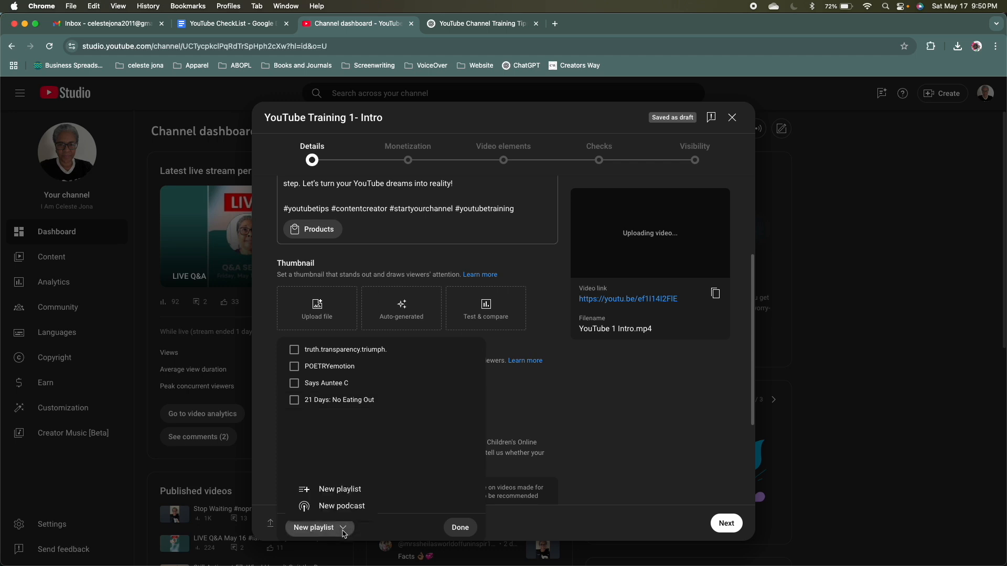
left_click(343, 494)
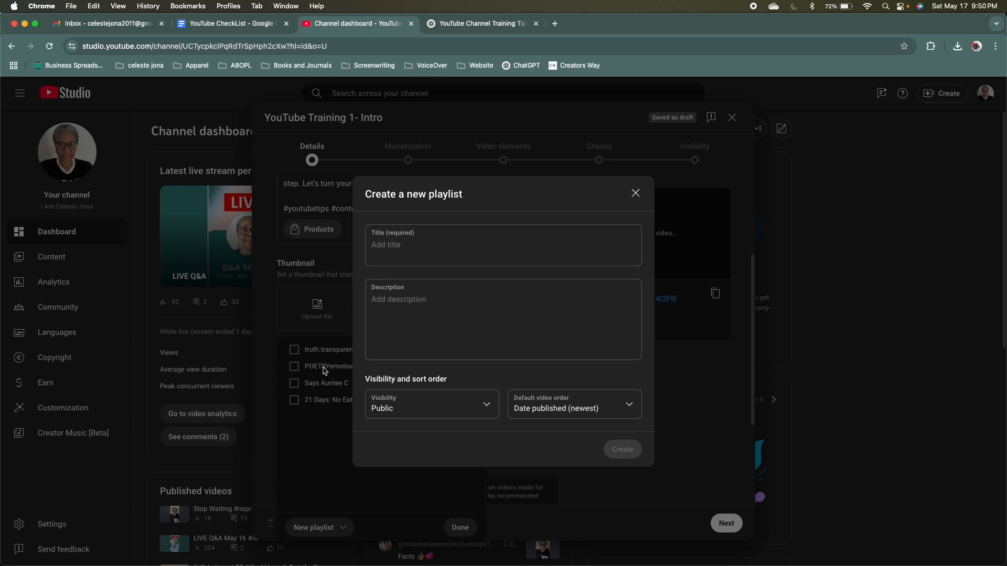
left_click(397, 246)
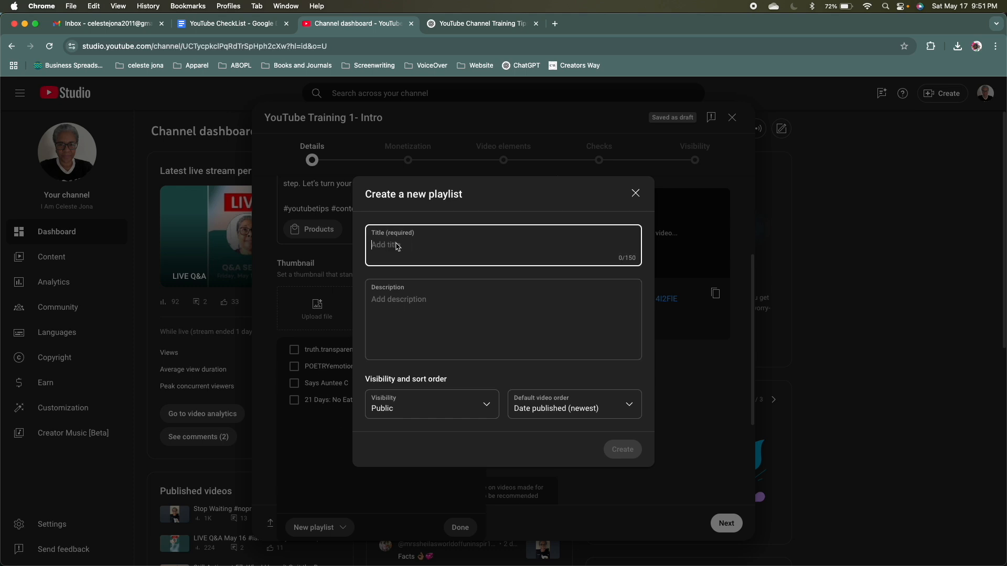
type("You")
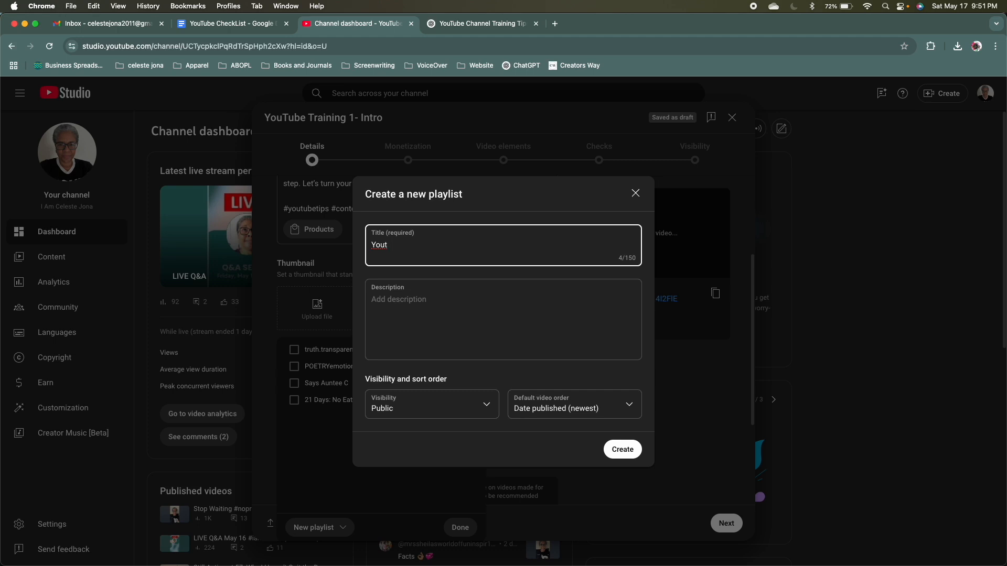
type("Ty")
type("be Trai")
type("ning by Celeste Jona")
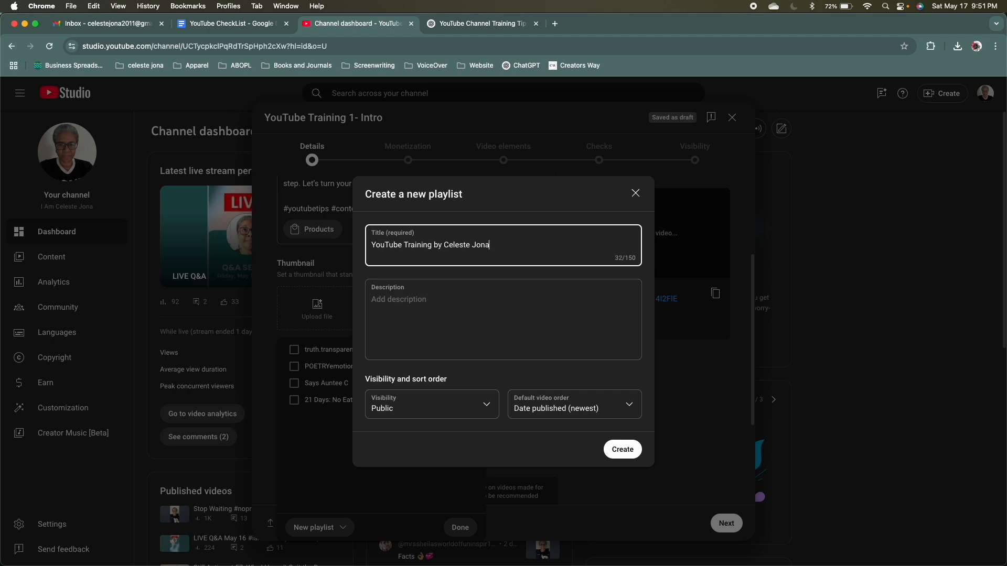
Fill in the new playlist's description with the improved description text copied from ChatGPT
left_click(371, 300)
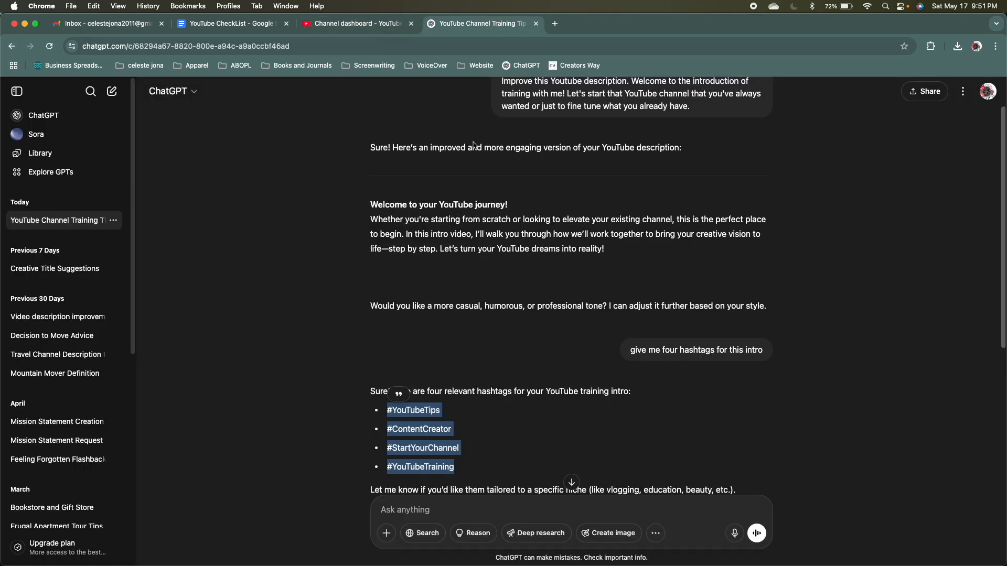
left_click_drag(608, 253, 341, 211)
key("super+c")
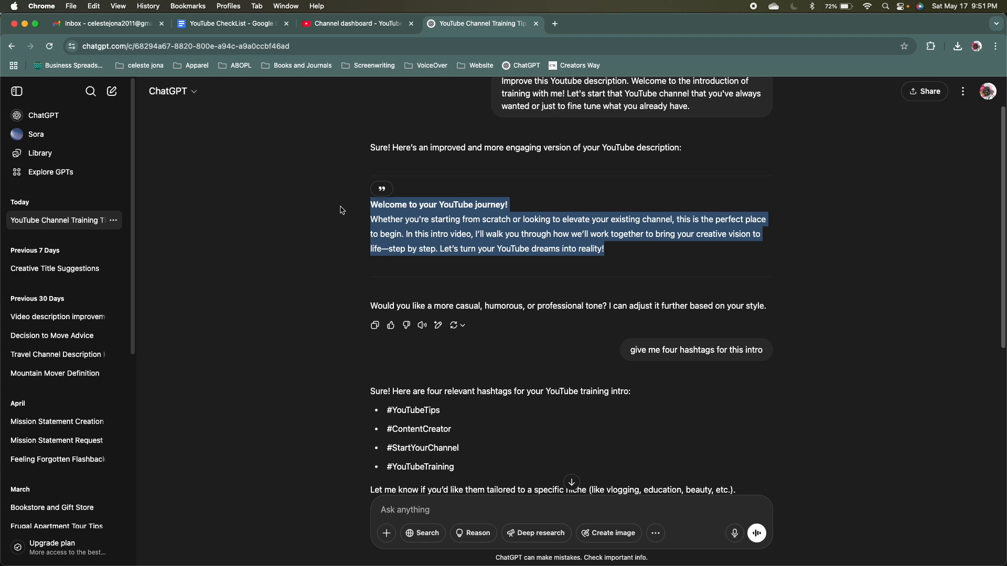
left_click(371, 28)
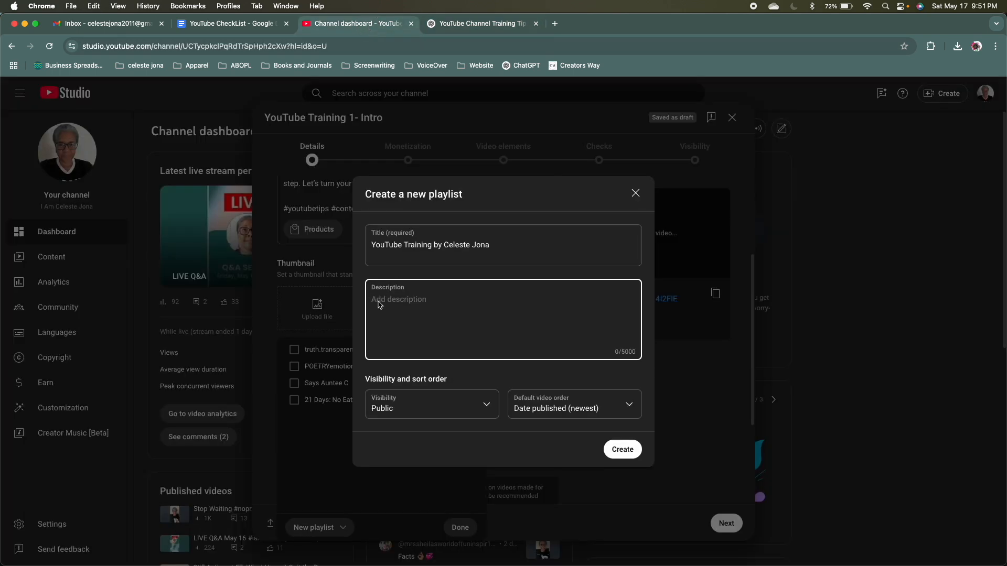
key("super+v")
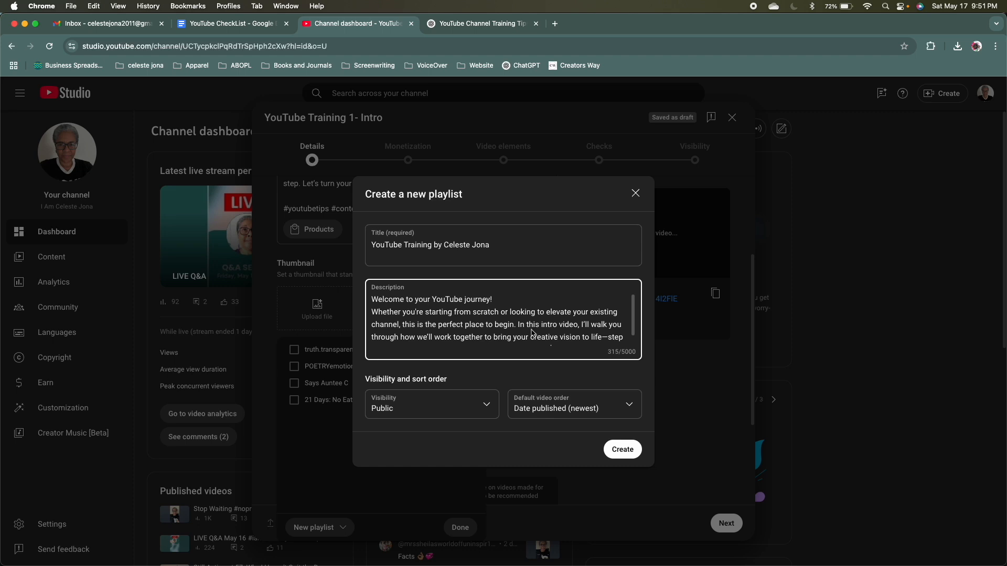
scroll(528, 329, "down", 1)
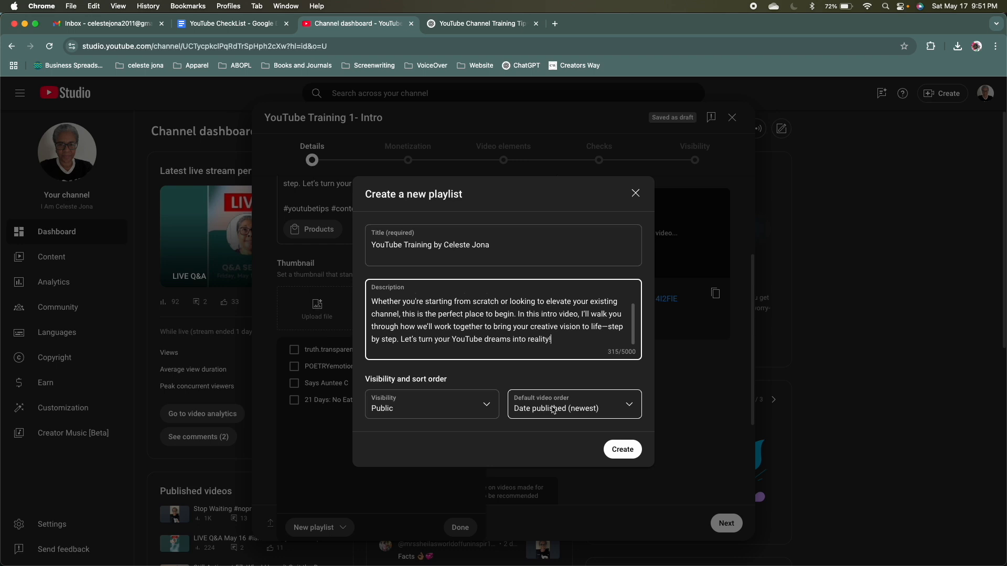
Create the public playlist with the newest-published video order and confirm it as the video's playlist
left_click(632, 408)
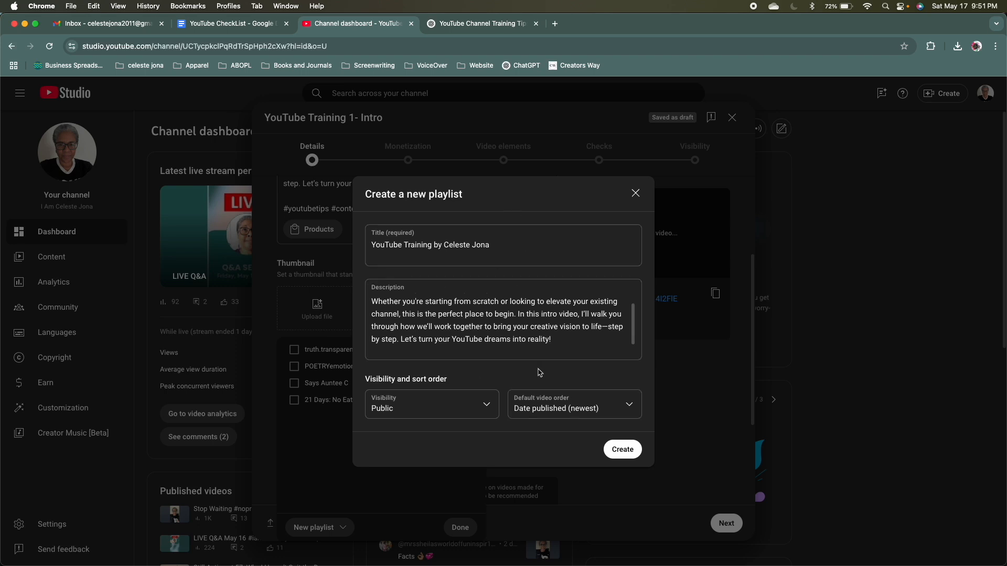
left_click(628, 454)
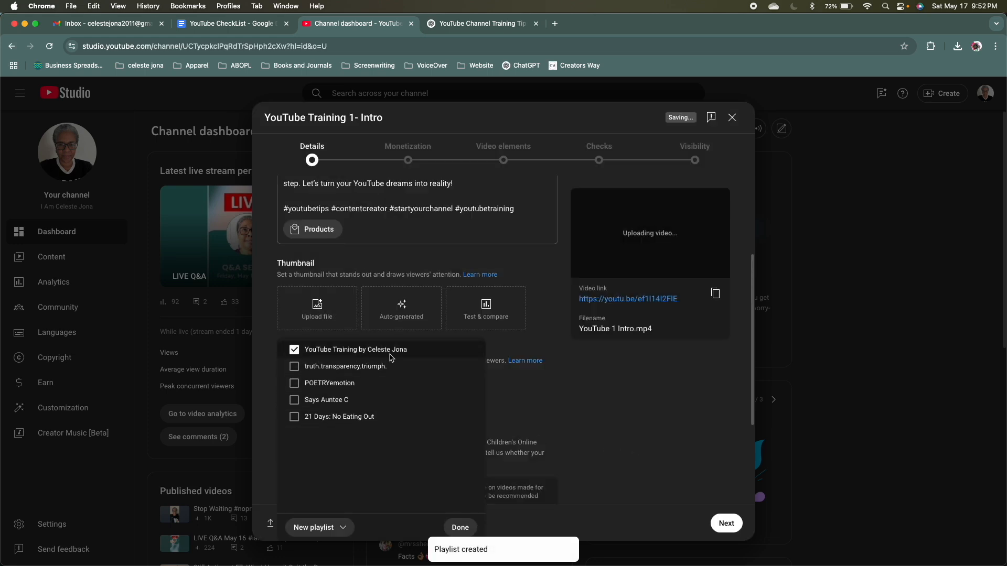
left_click(460, 527)
Expand the additional video settings and set the audience to not made for kids
scroll(455, 472, "down", 5)
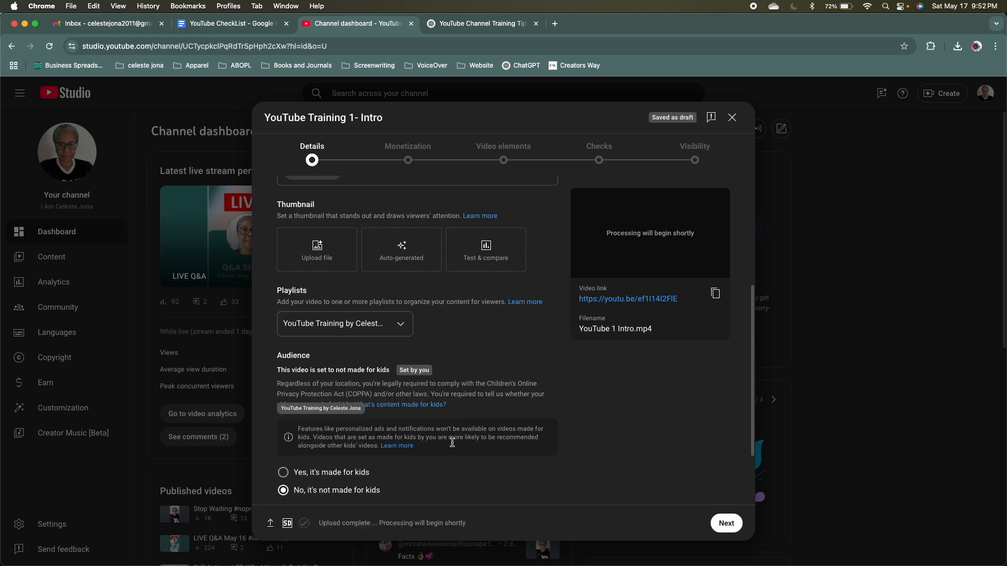
scroll(454, 446, "down", 1)
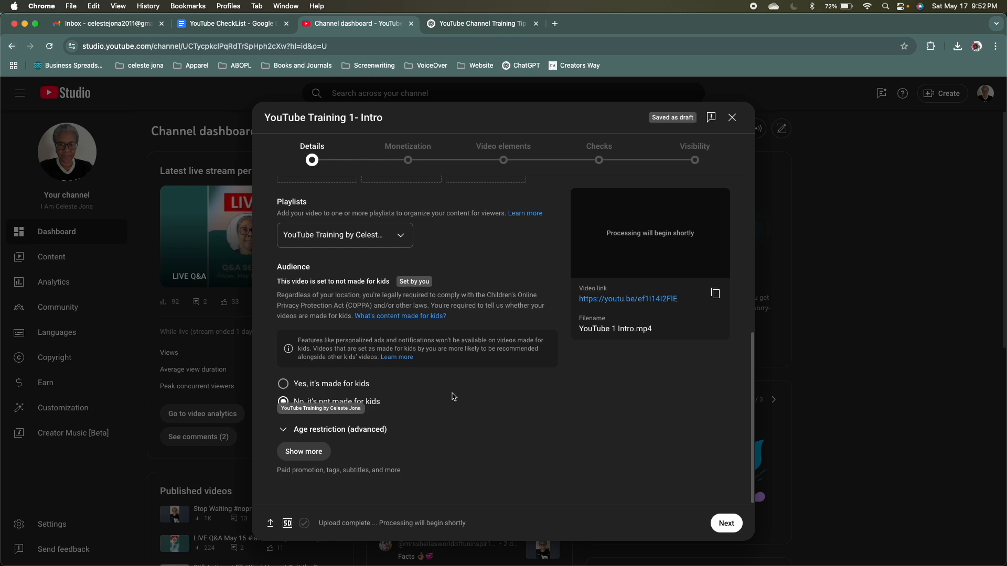
left_click(300, 453)
scroll(384, 445, "down", 2)
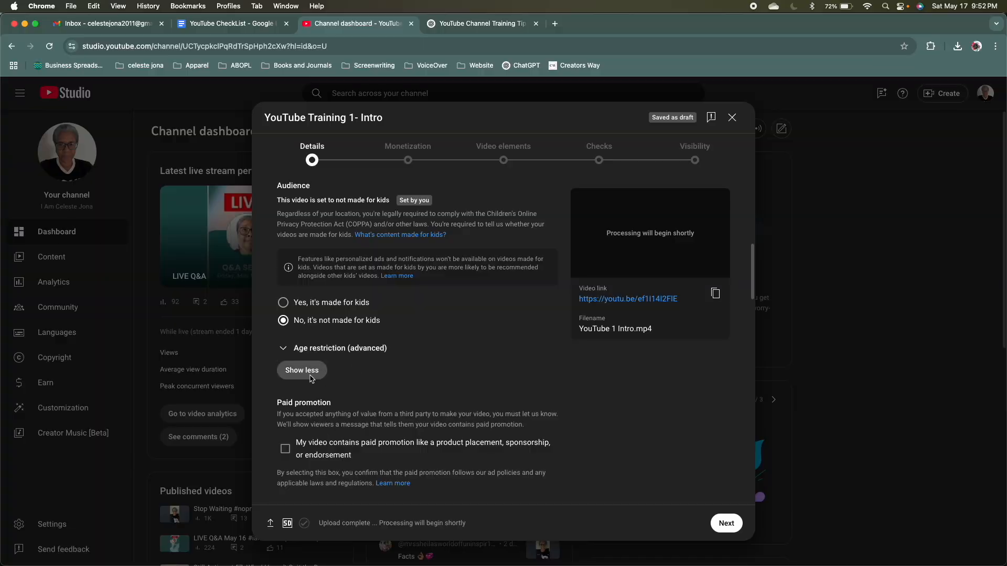
scroll(336, 375, "down", 1)
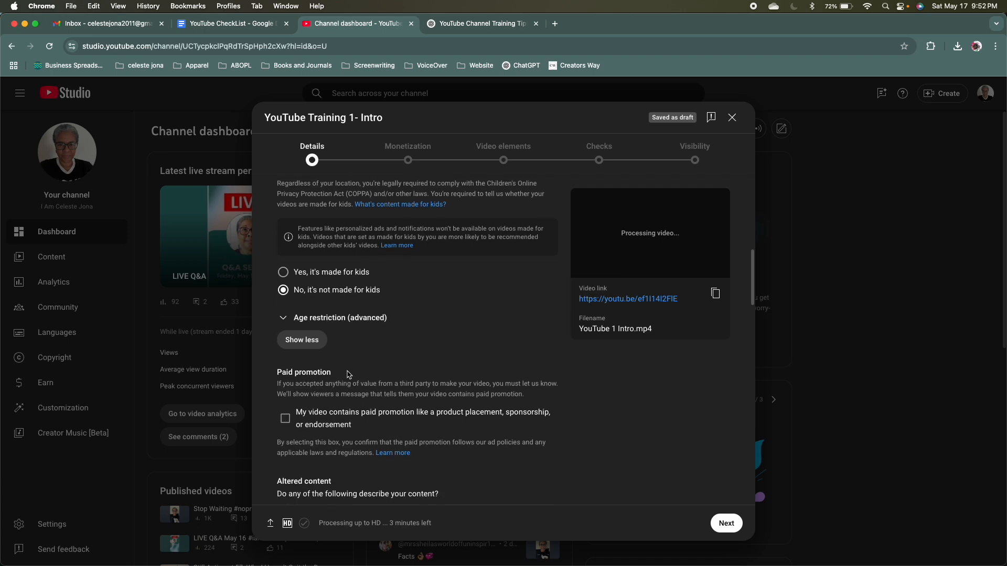
scroll(347, 375, "down", 1)
left_click(283, 258)
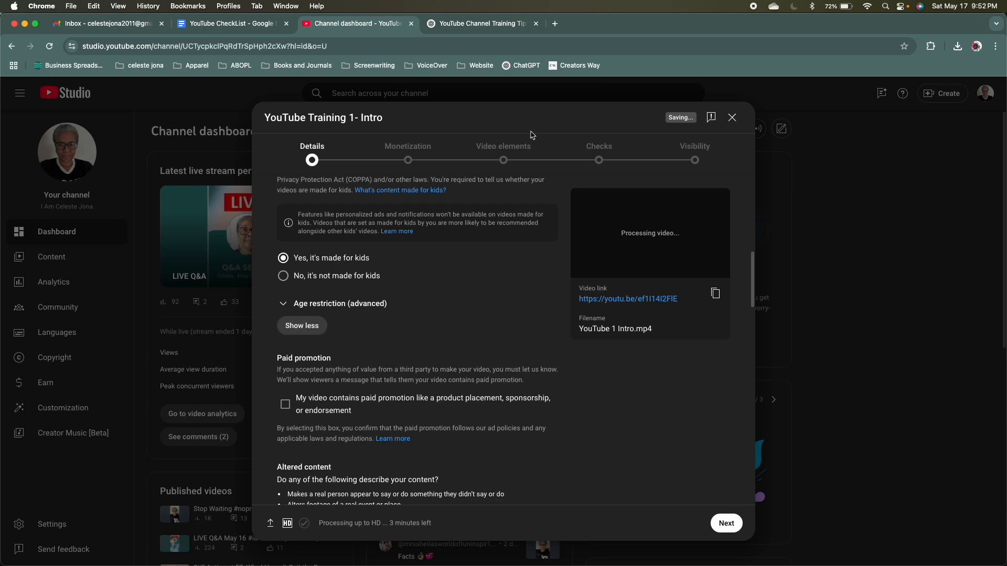
left_click(283, 276)
Answer No to the altered content question for the video
scroll(441, 406, "down", 2)
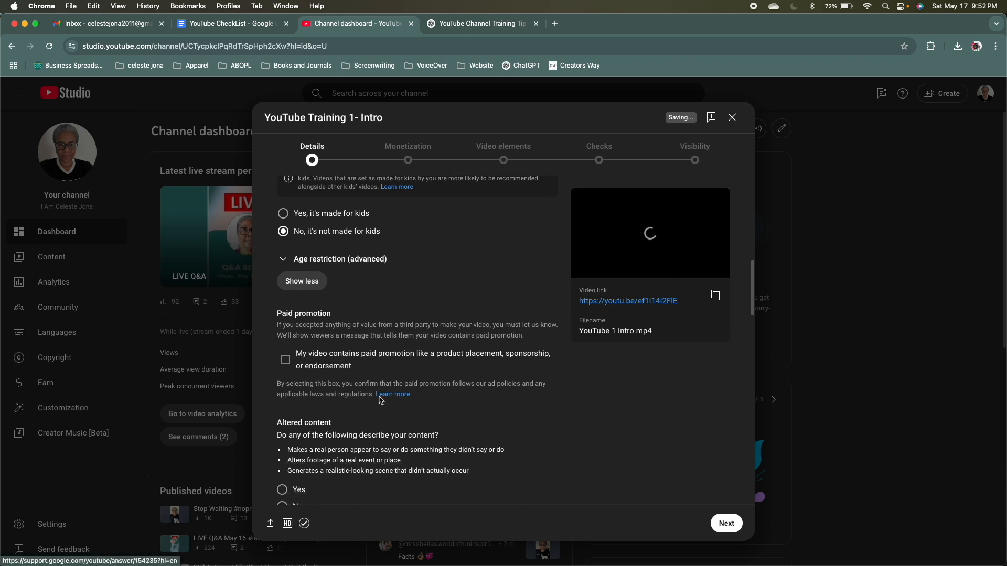
scroll(336, 407, "down", 3)
scroll(337, 406, "down", 1)
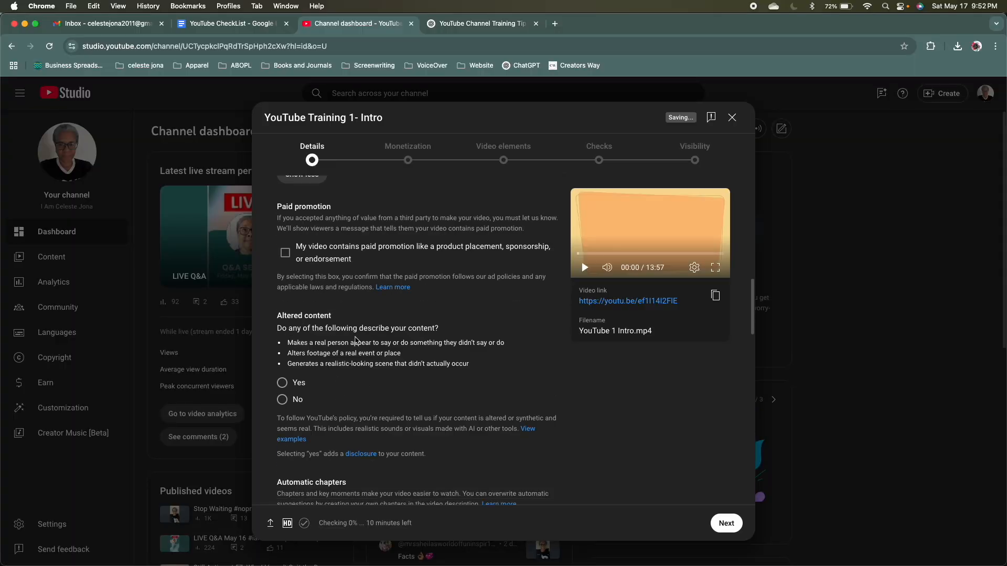
left_click(287, 401)
Try the never-aired and aired-without-captions U.S. television options for caption certification, and return it to None
scroll(365, 394, "down", 6)
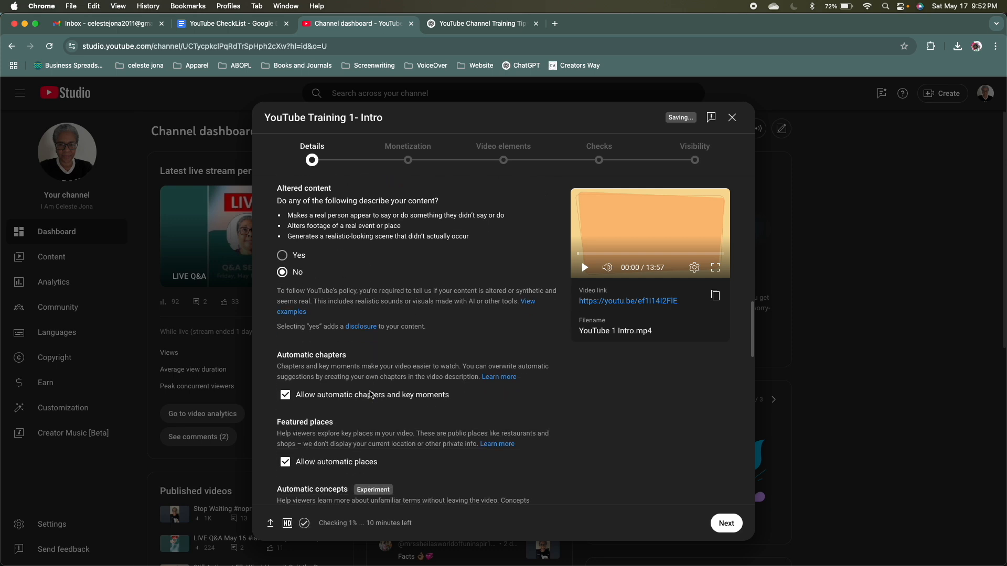
scroll(370, 394, "down", 2)
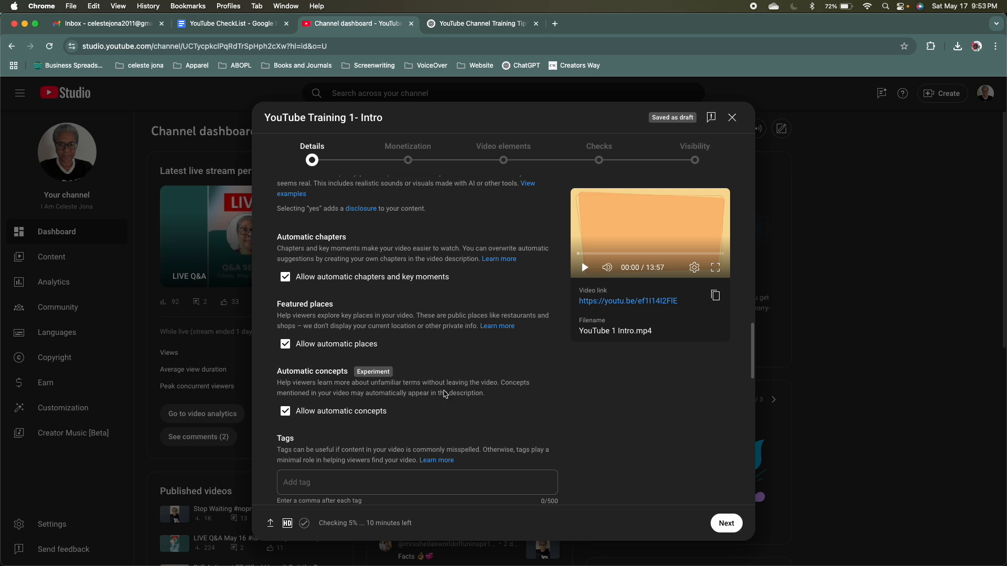
scroll(444, 393, "down", 5)
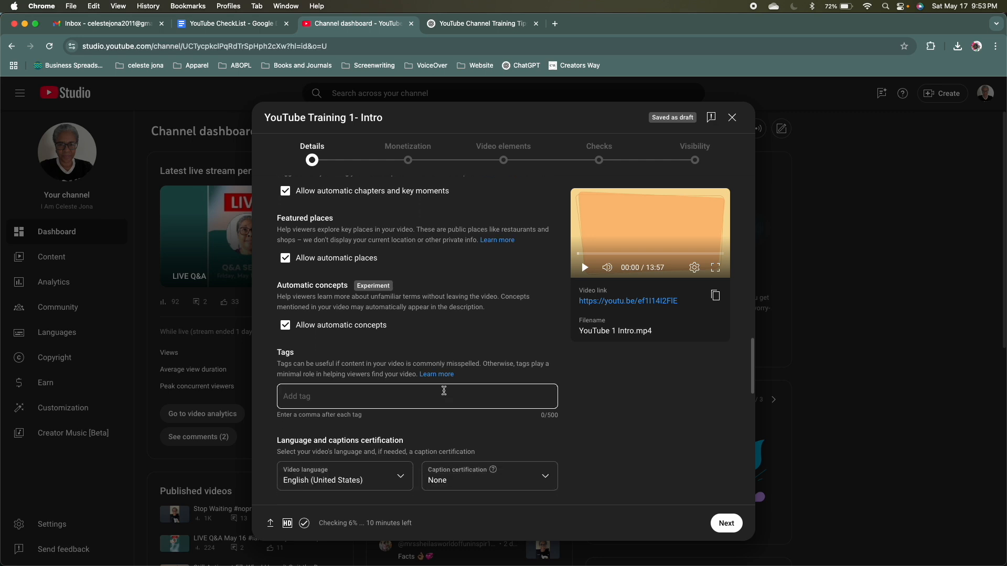
scroll(444, 391, "down", 4)
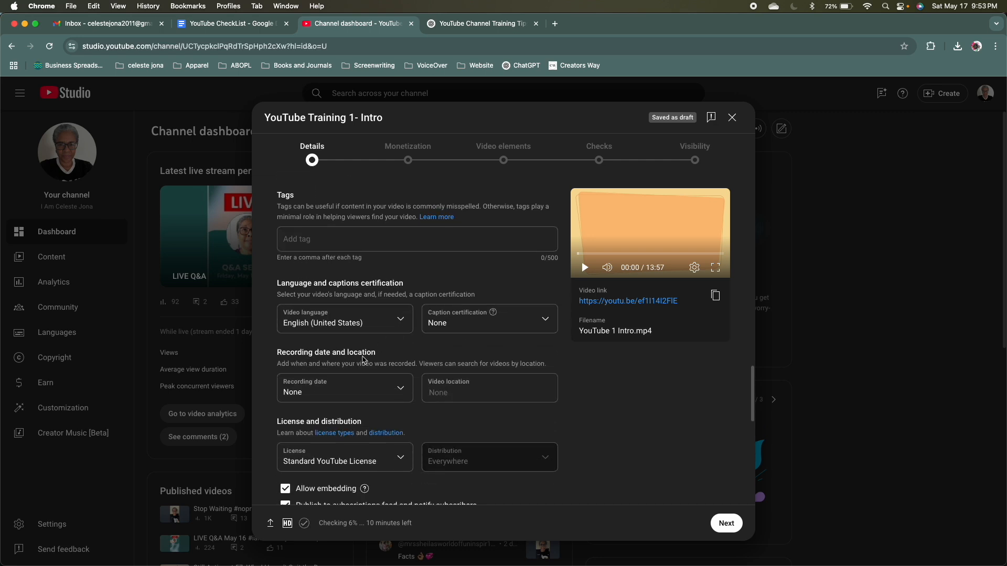
left_click(547, 324)
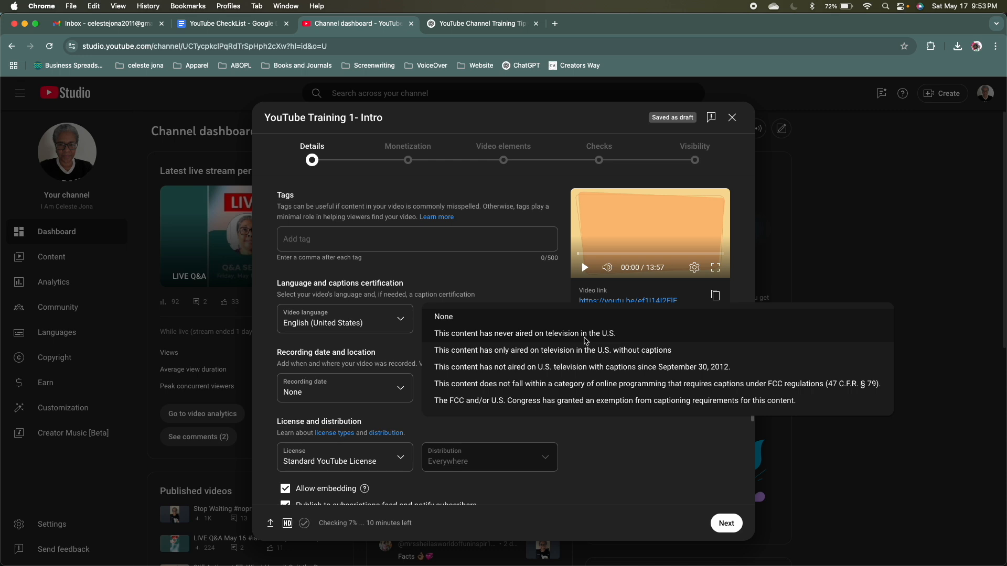
left_click(579, 333)
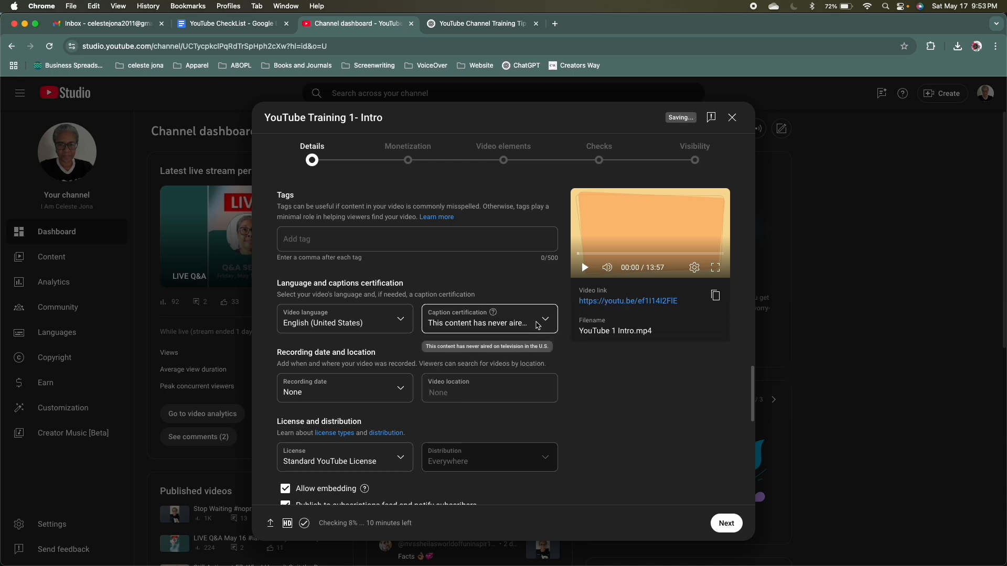
left_click(536, 326)
left_click(523, 357)
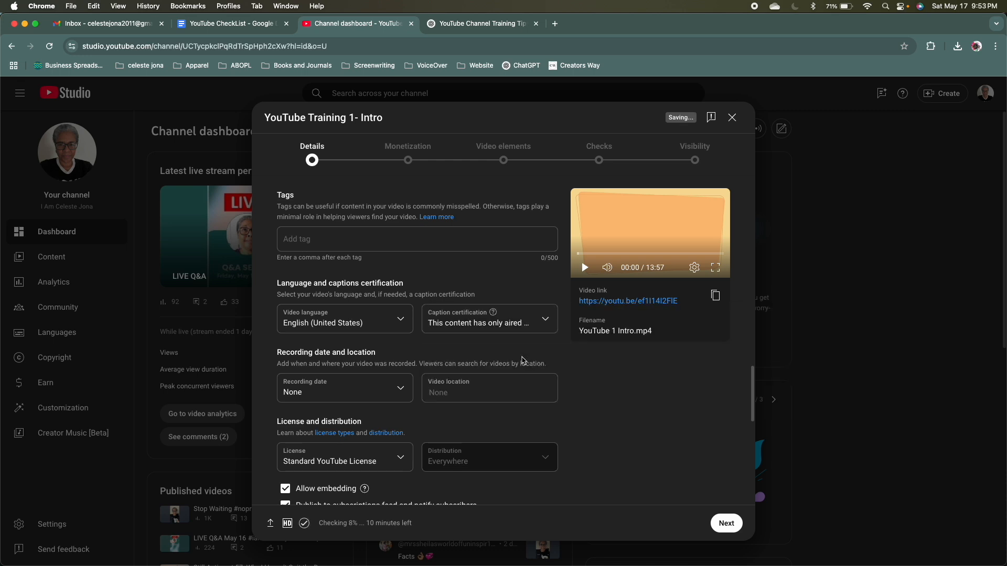
left_click(545, 324)
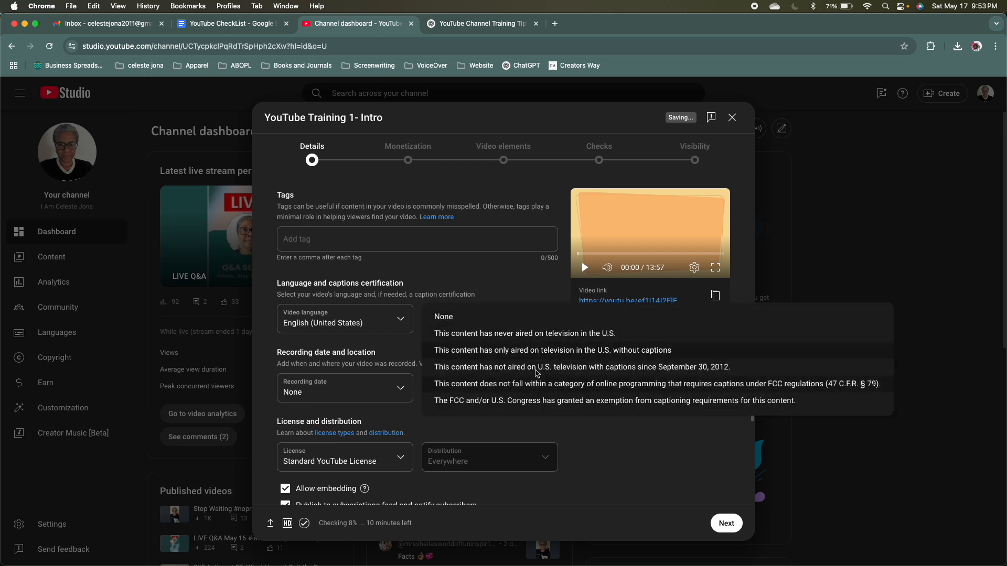
left_click(454, 319)
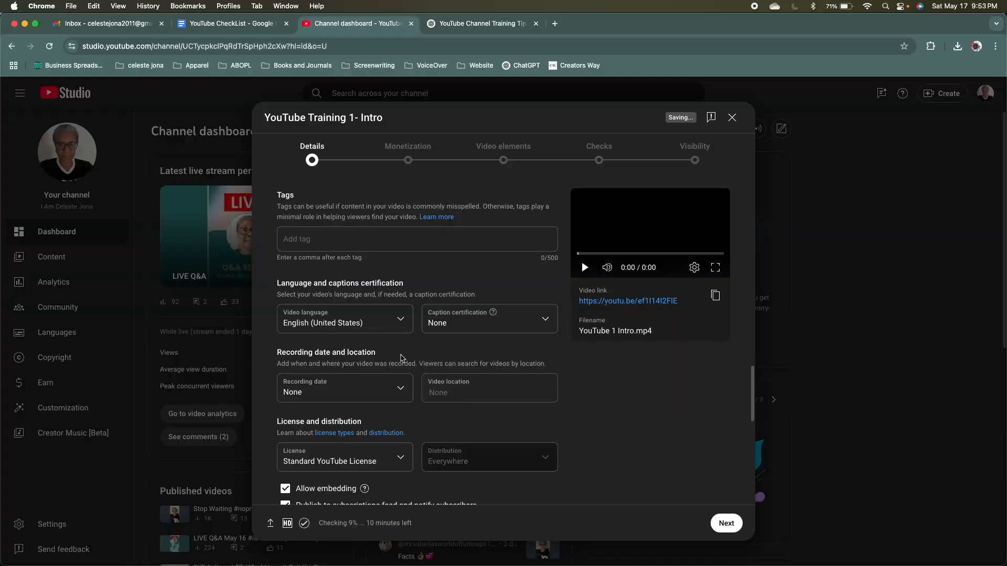
Examine the video language options and the recording date, license, automatic dubbing, Shorts remixing and category settings
left_click(403, 326)
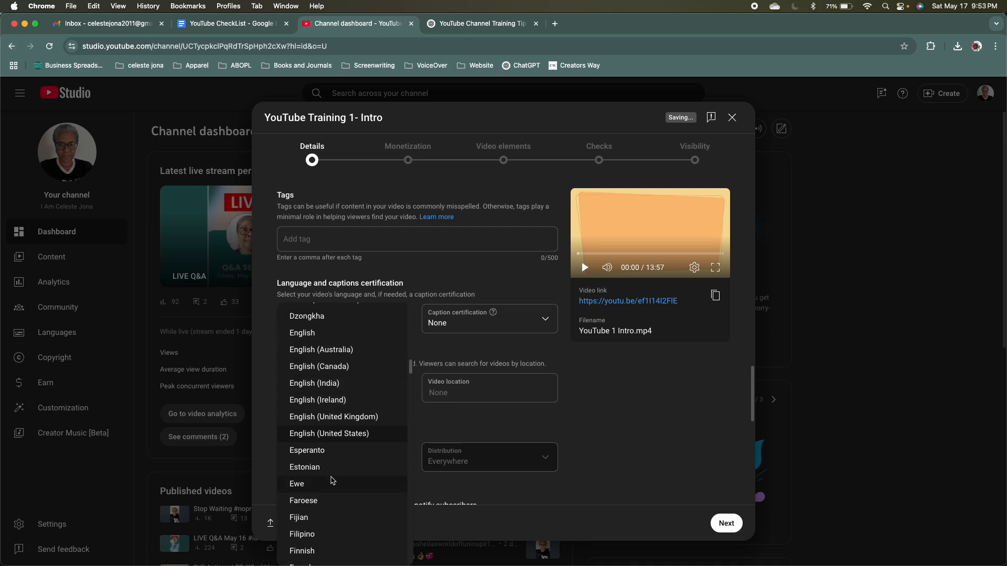
left_click(649, 403)
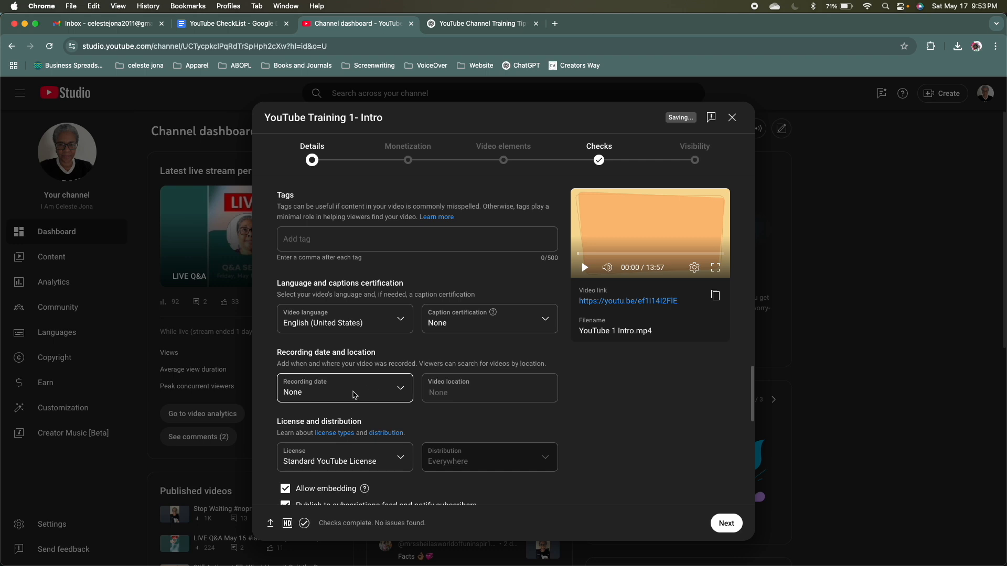
scroll(355, 414, "down", 5)
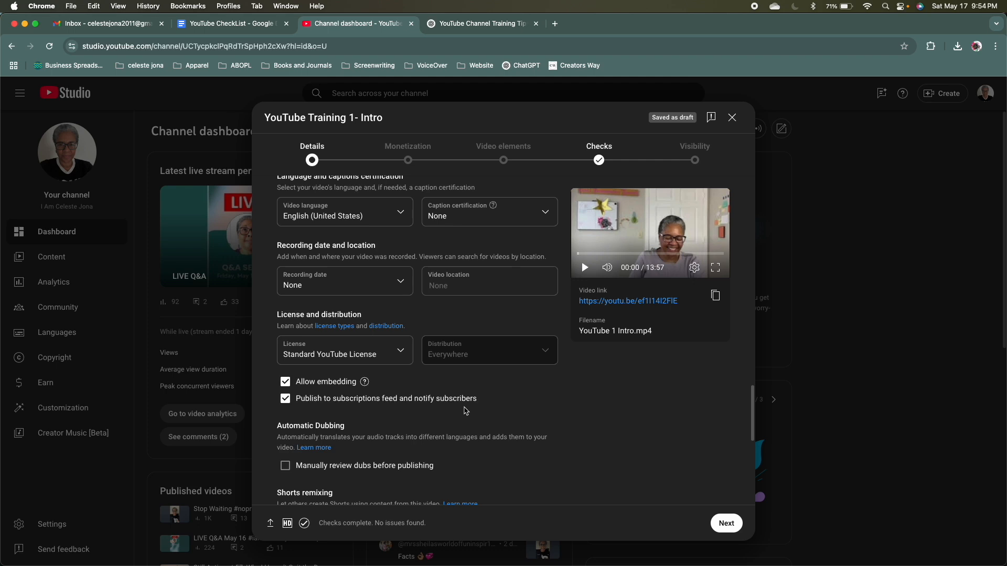
scroll(465, 411, "down", 2)
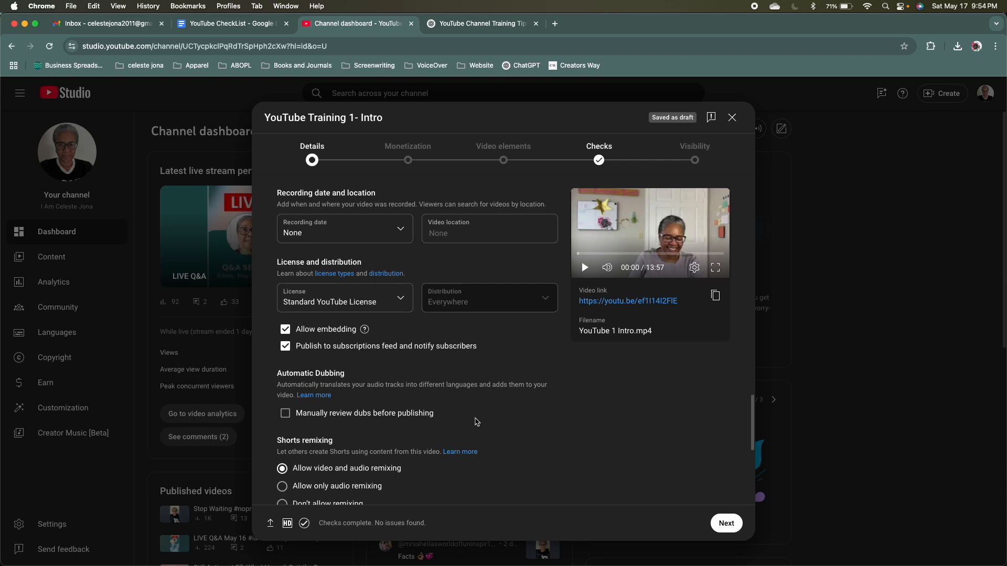
scroll(351, 429, "down", 2)
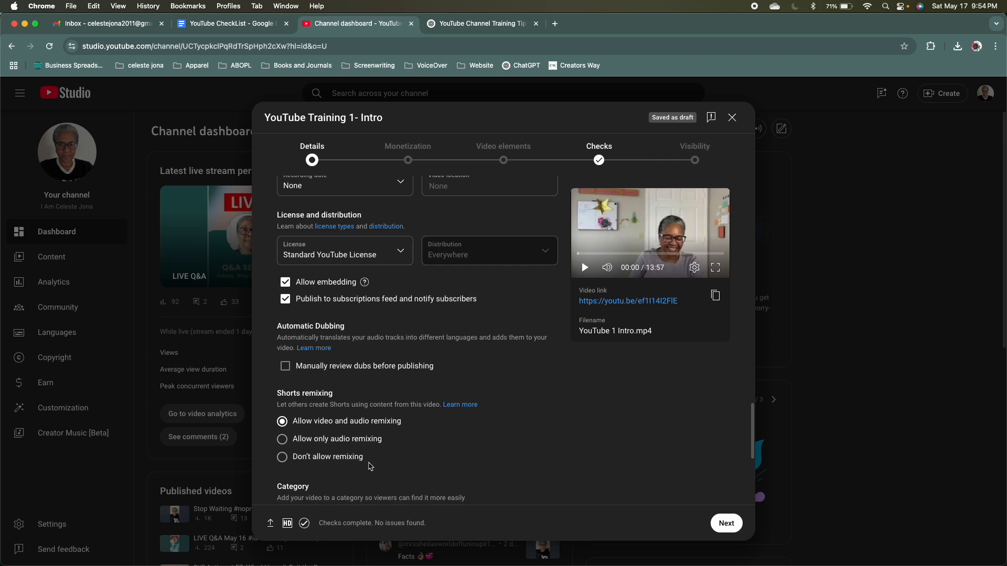
scroll(396, 438, "down", 3)
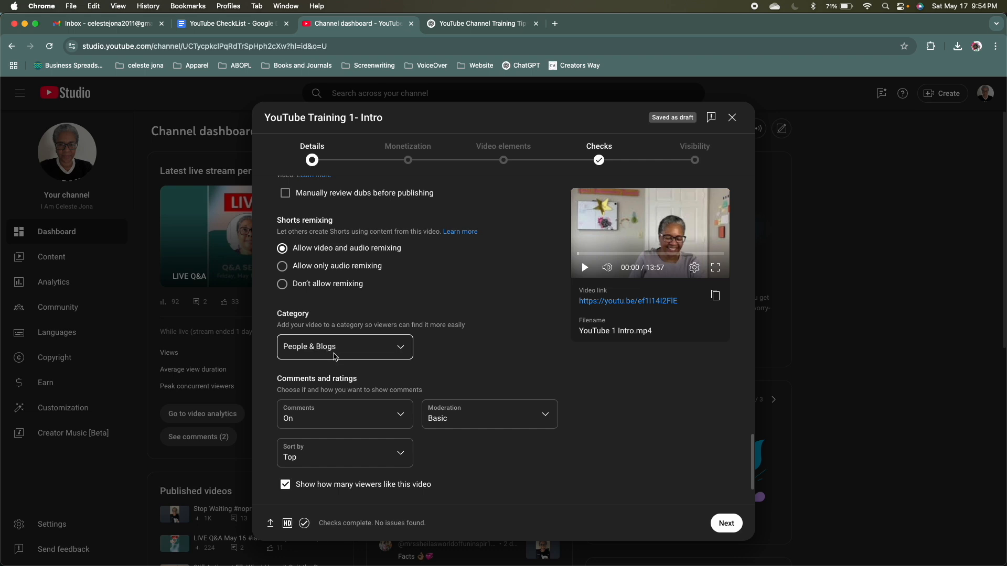
scroll(370, 412, "down", 1)
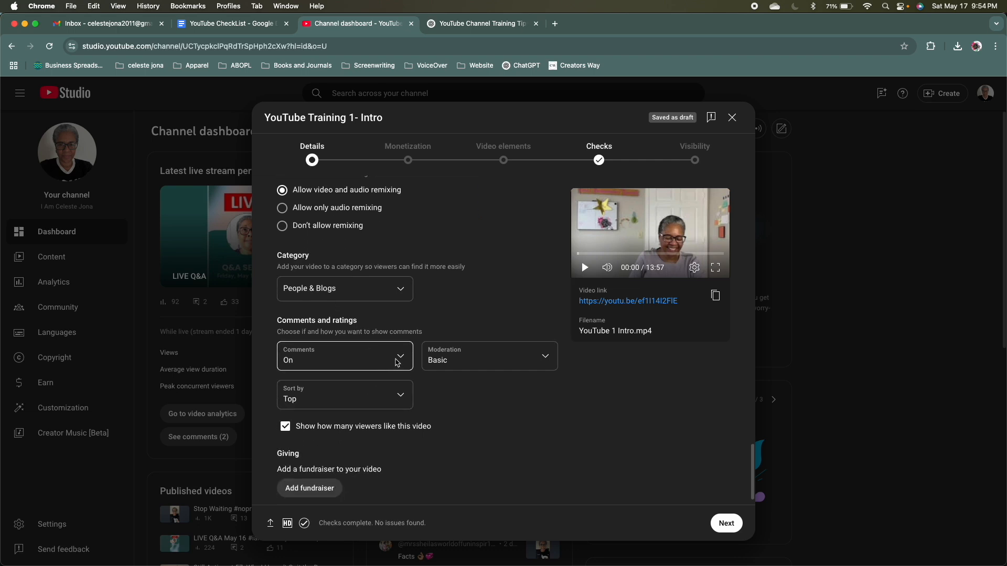
Check the comments on/off options and choose Basic comment moderation for the video
left_click(400, 356)
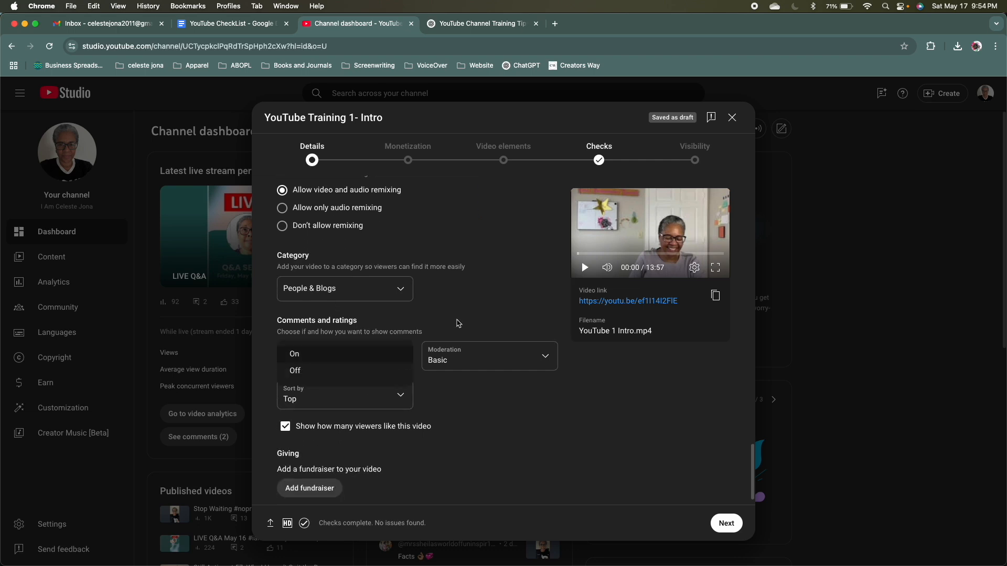
left_click(458, 323)
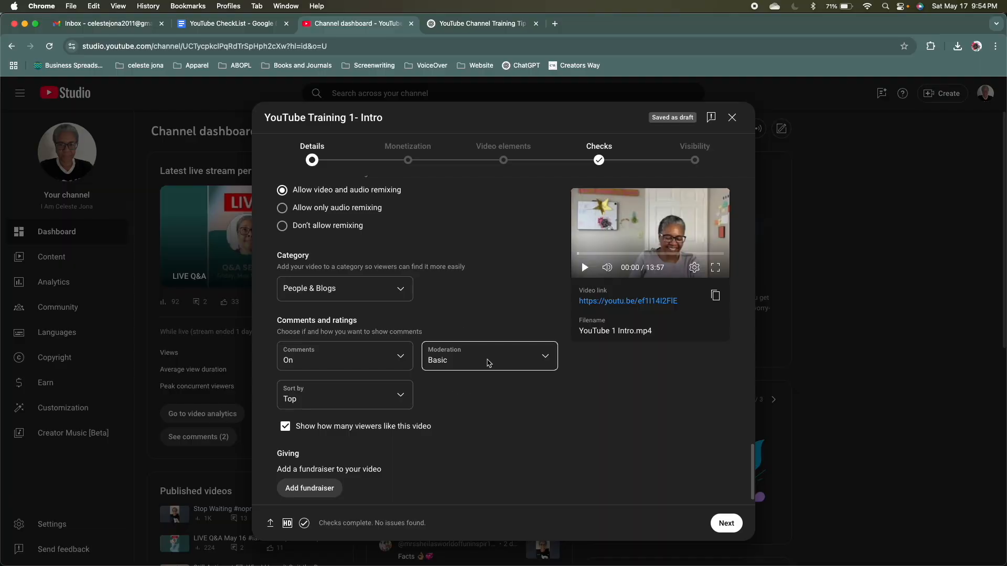
left_click(543, 359)
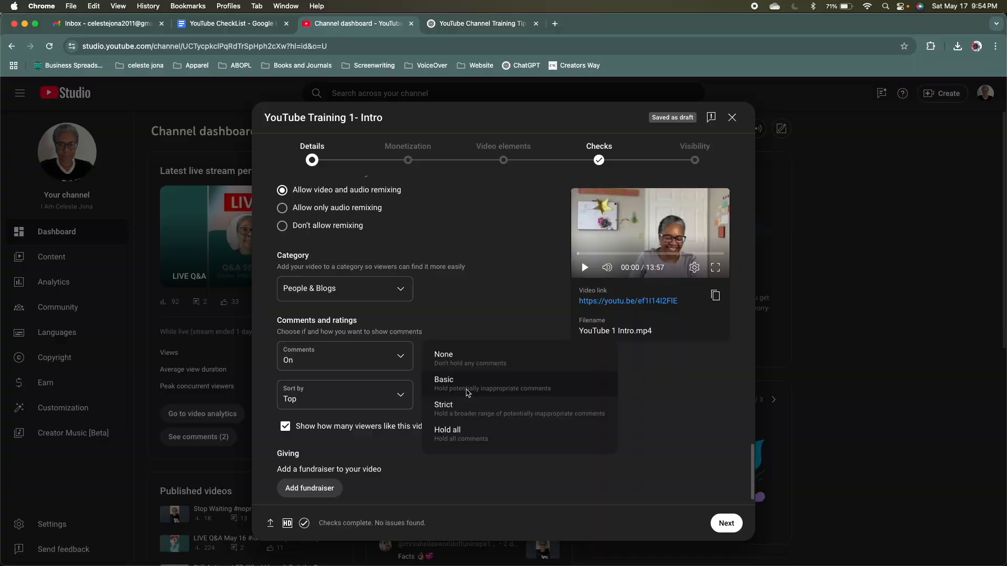
left_click(468, 393)
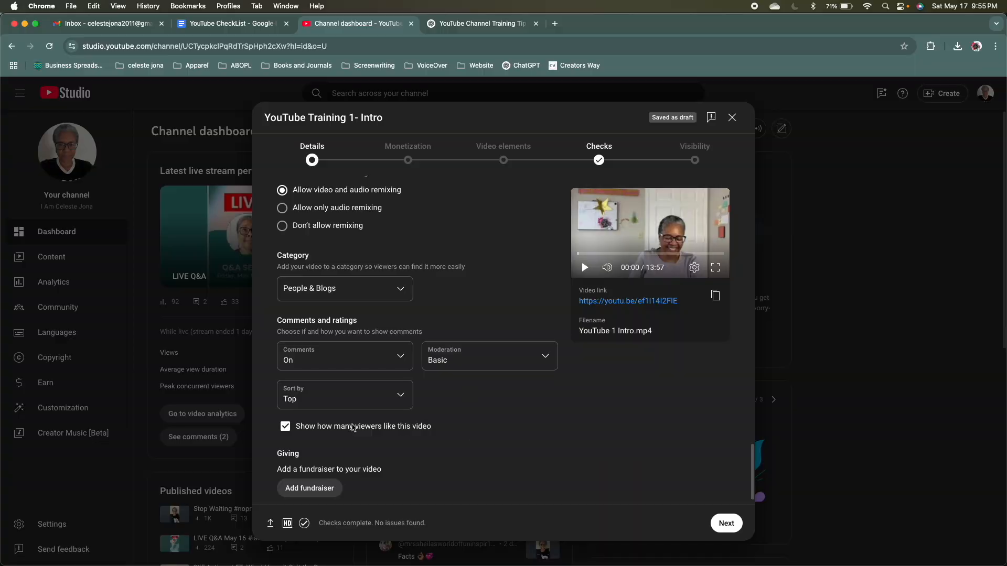
scroll(380, 447, "down", 1)
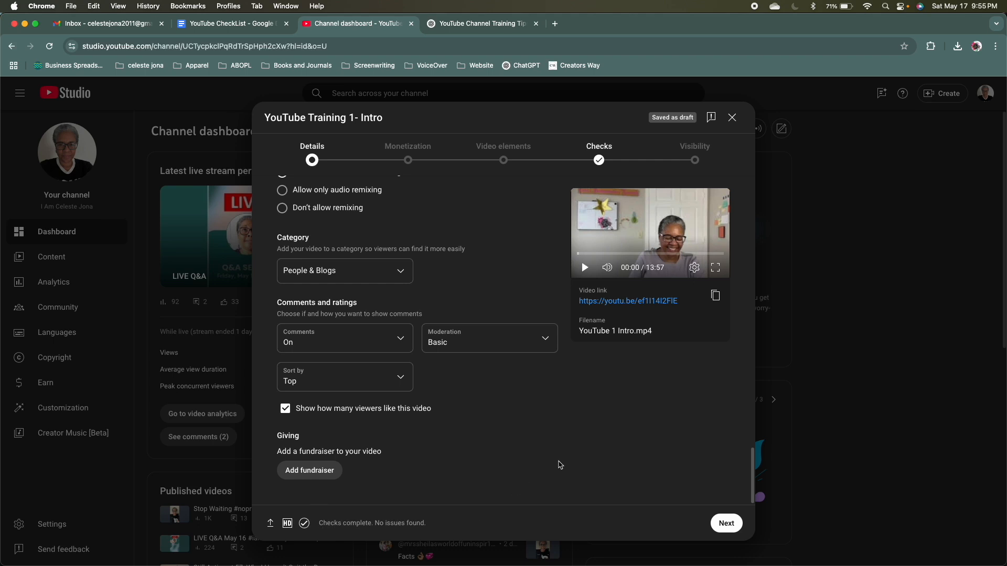
Turn ad monetization on for the video and proceed to the Ad suitability questionnaire
left_click(726, 524)
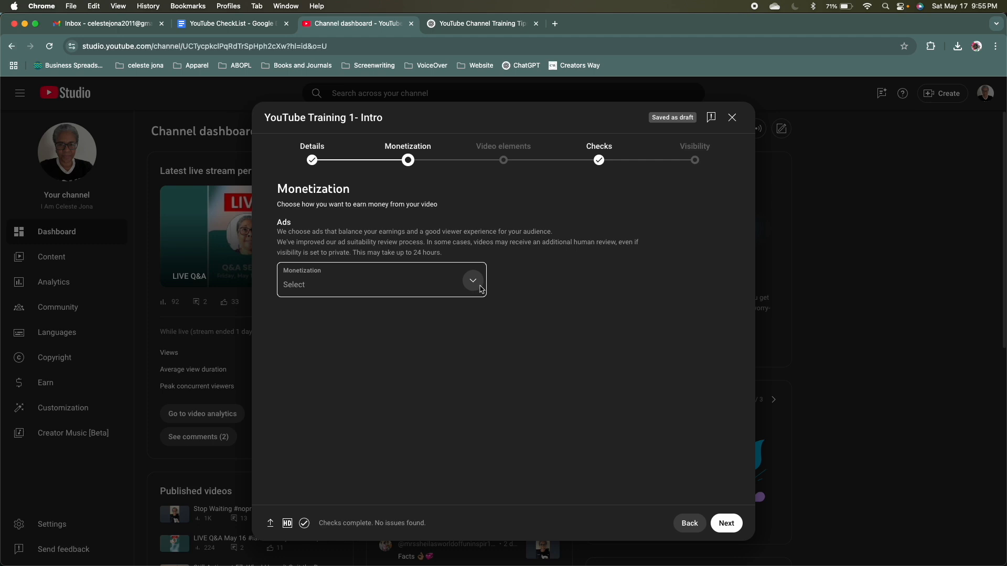
left_click(473, 282)
left_click(295, 279)
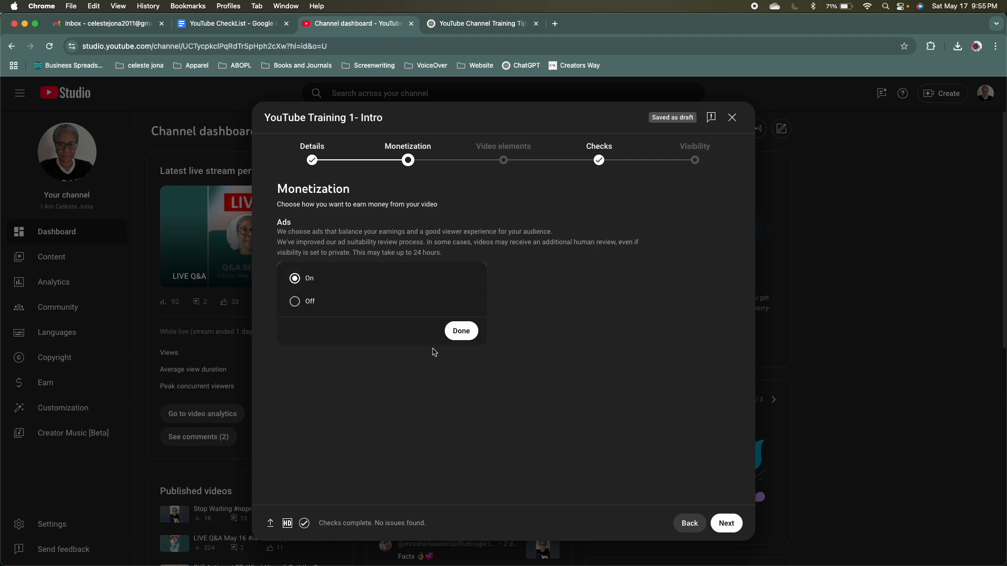
left_click(464, 331)
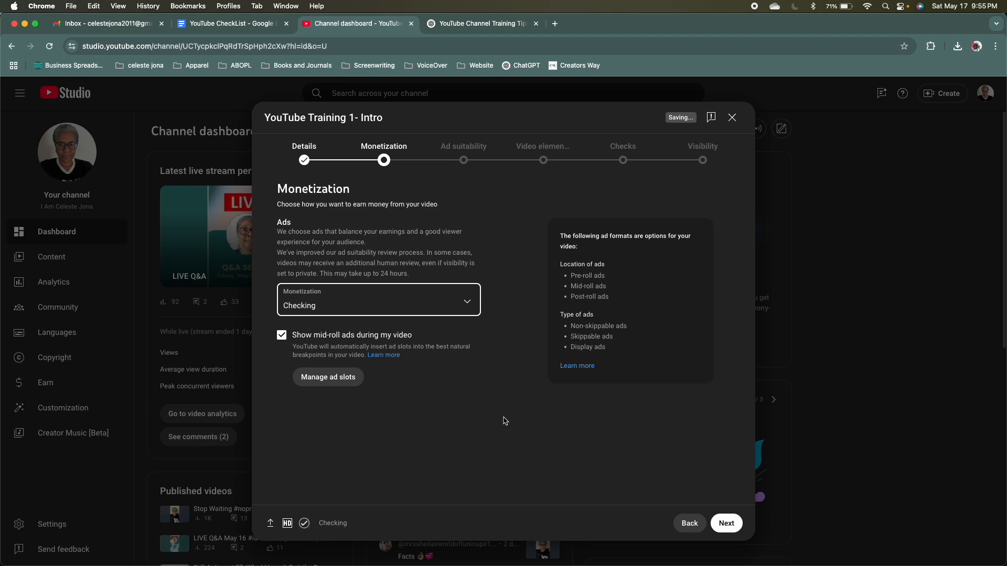
left_click(730, 527)
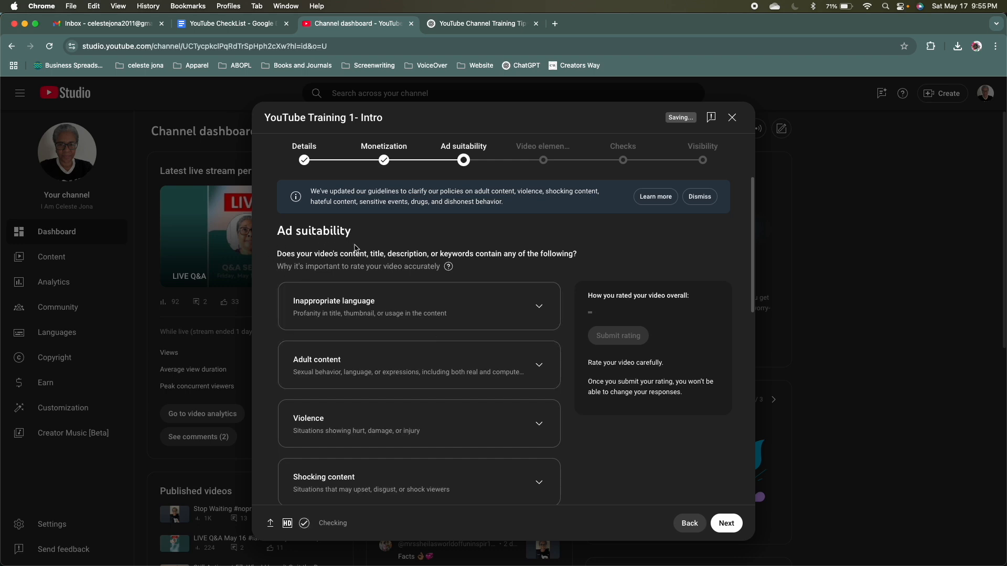
scroll(366, 315, "down", 2)
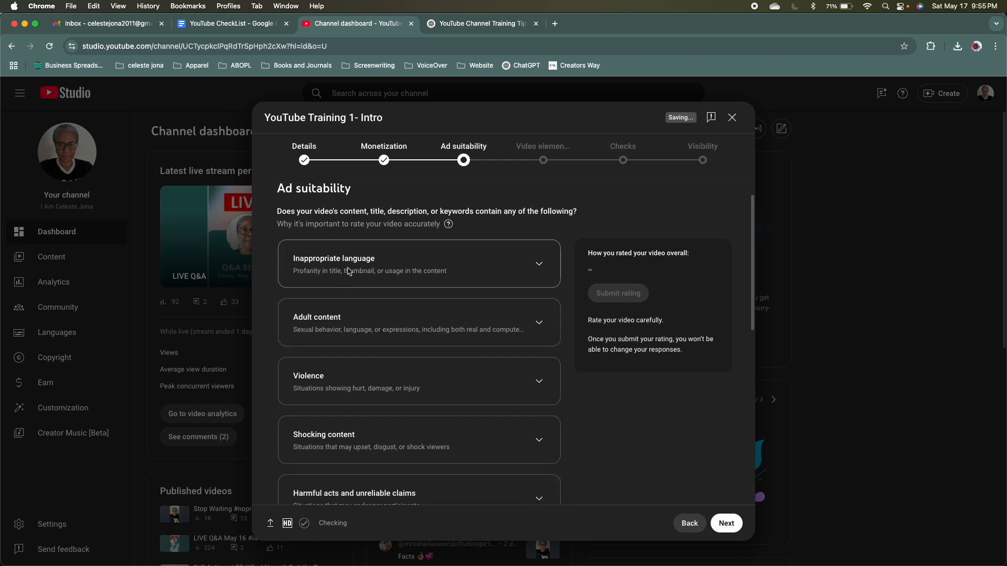
Rate the video as containing none of the listed ad-suitability content types and submit the rating
scroll(357, 299, "down", 3)
scroll(359, 312, "down", 5)
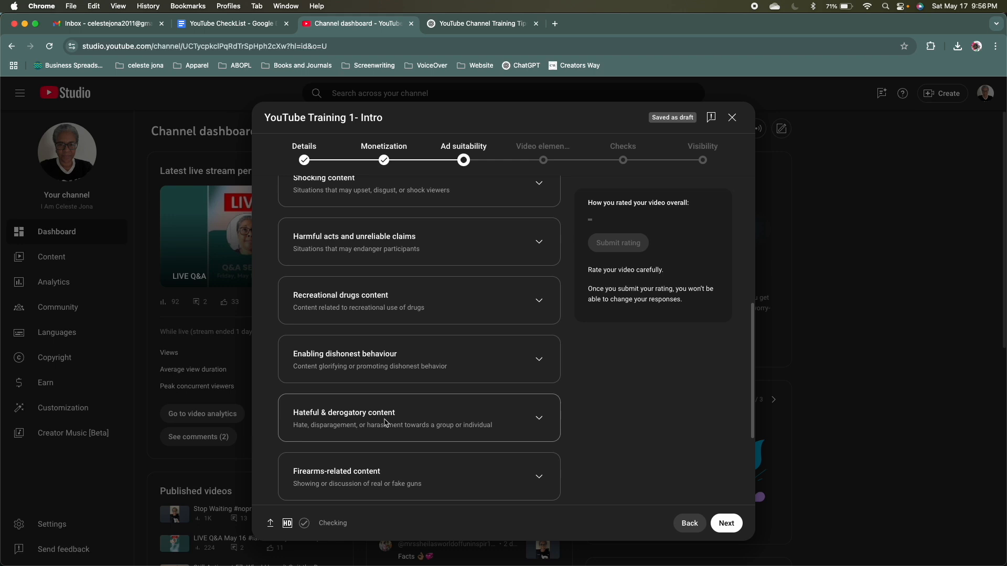
scroll(392, 424, "down", 5)
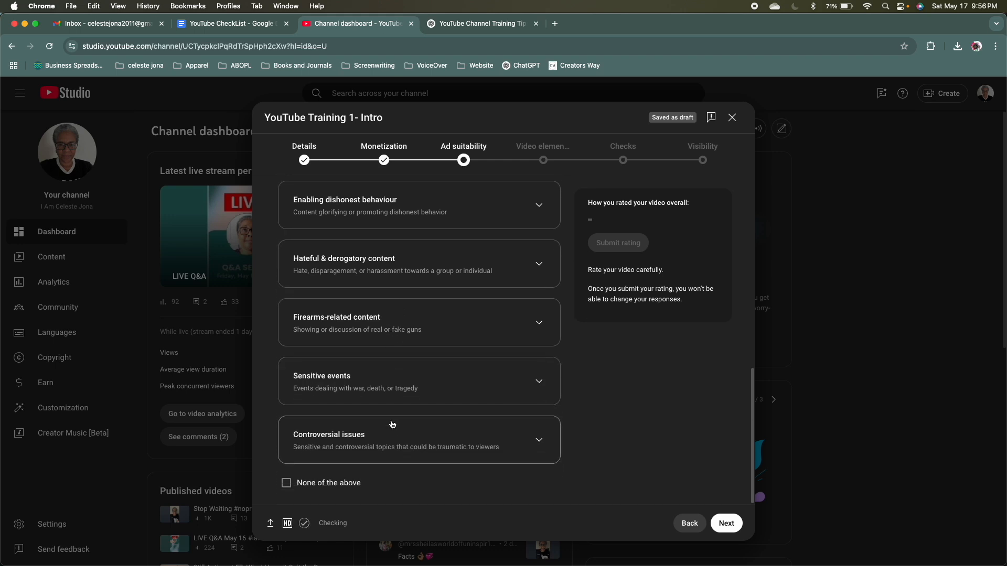
left_click(286, 483)
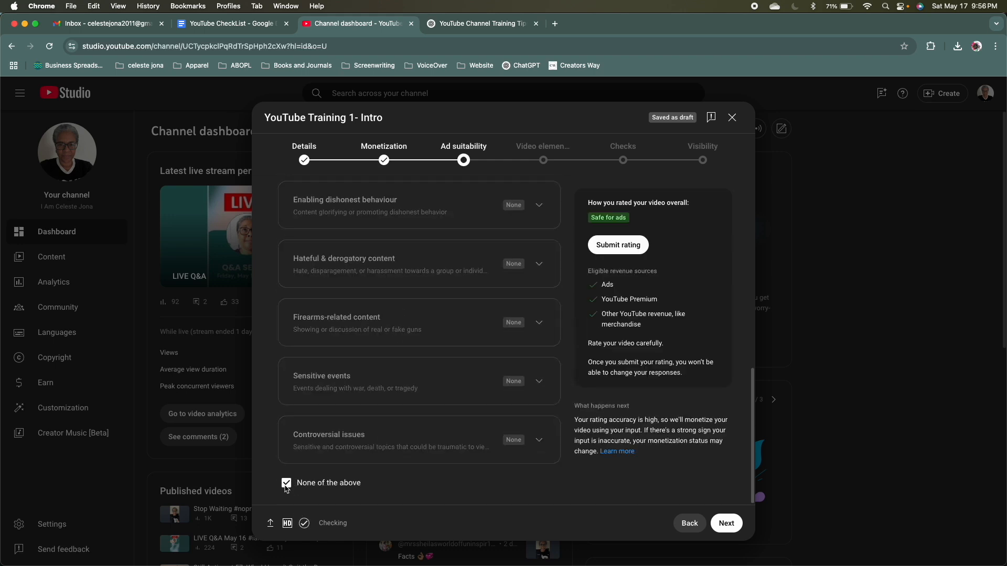
left_click(611, 245)
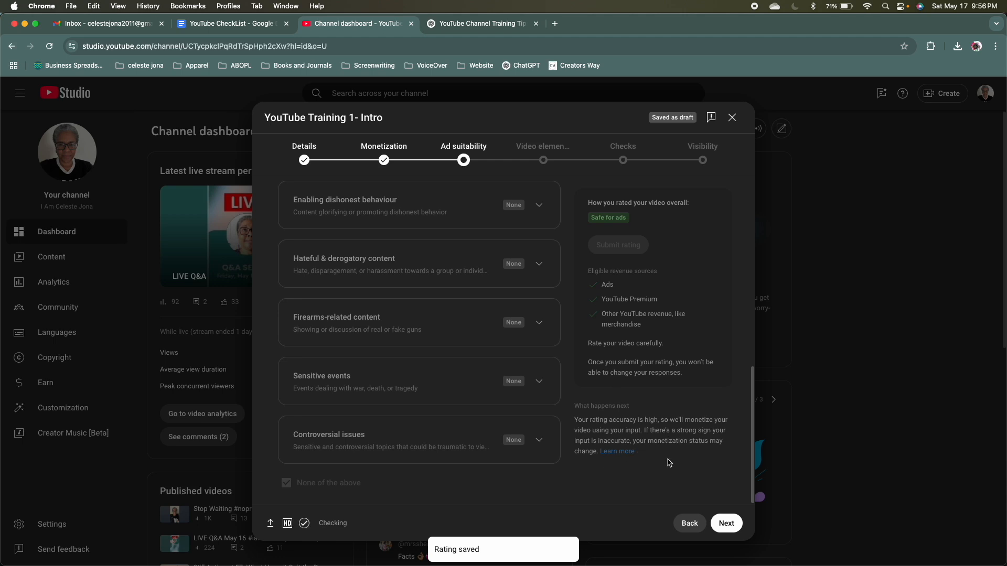
Proceed past Video elements and Checks to the Visibility settings without adding any elements
left_click(727, 523)
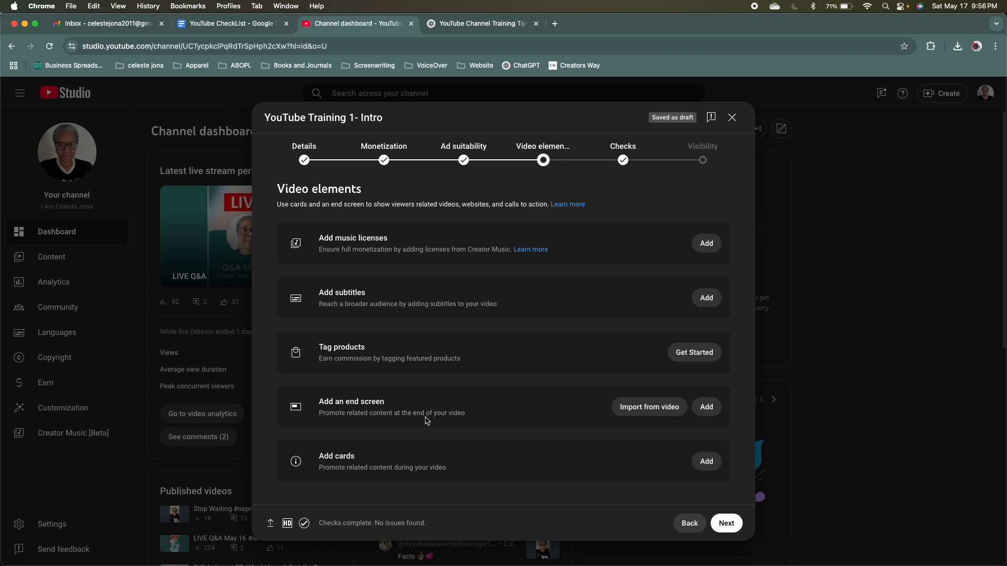
left_click(733, 530)
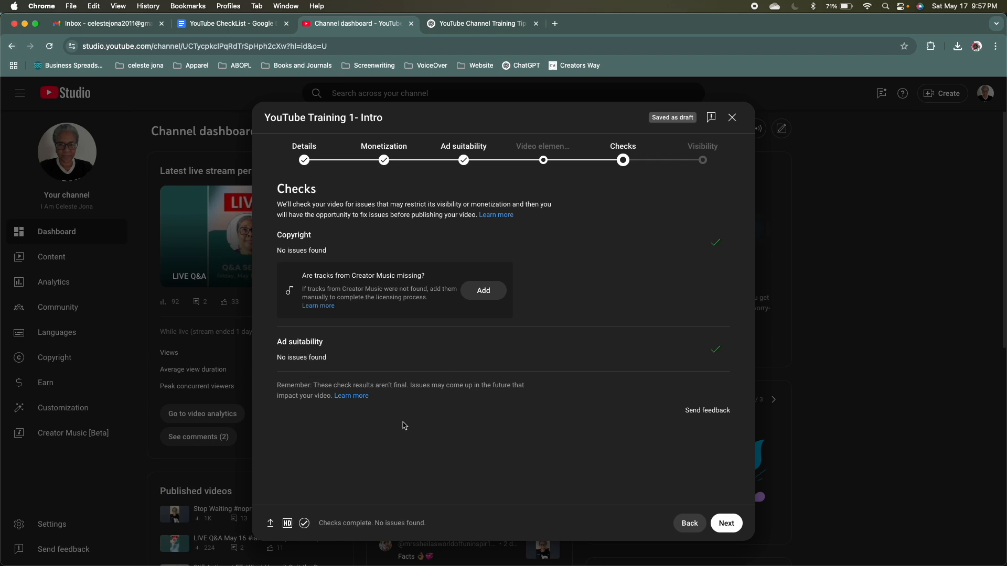
left_click(727, 524)
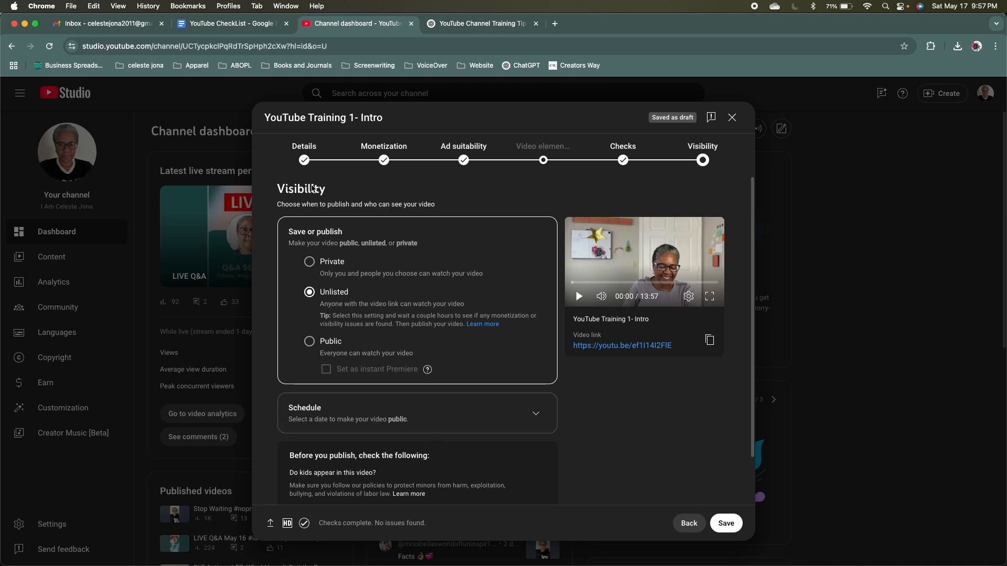
Go back to review the video's details and check results, and return to the Visibility settings
left_click(310, 151)
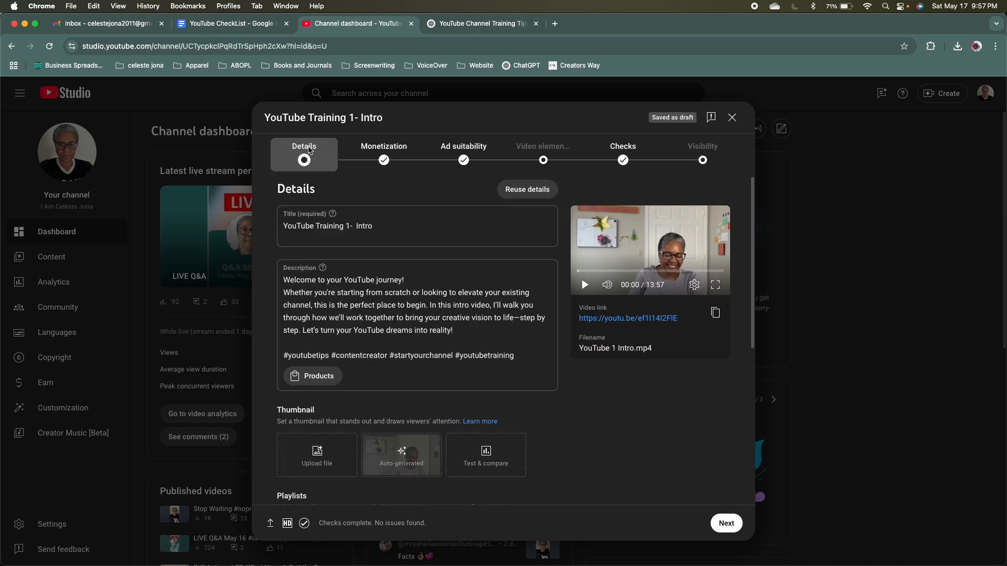
scroll(415, 409, "down", 2)
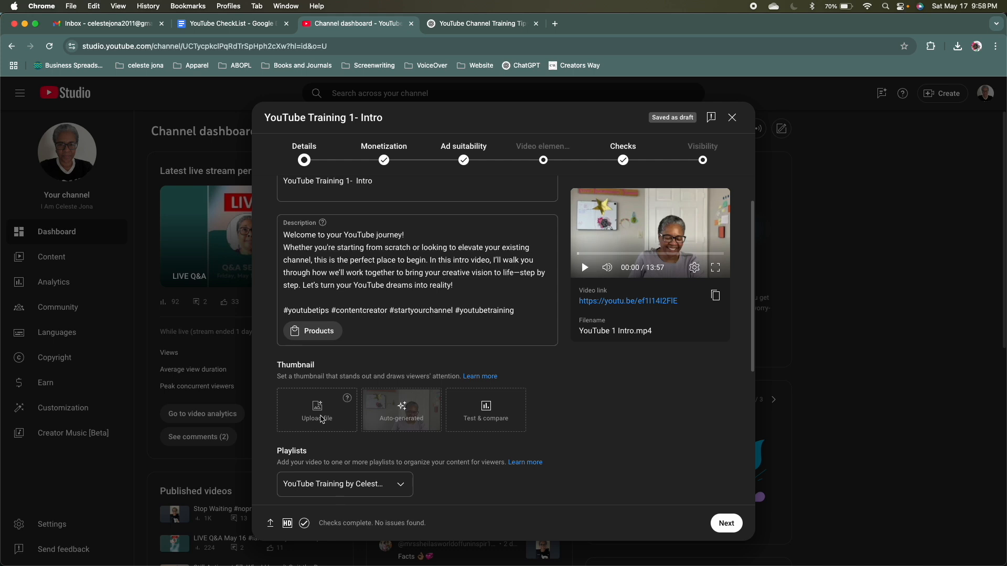
scroll(362, 424, "down", 5)
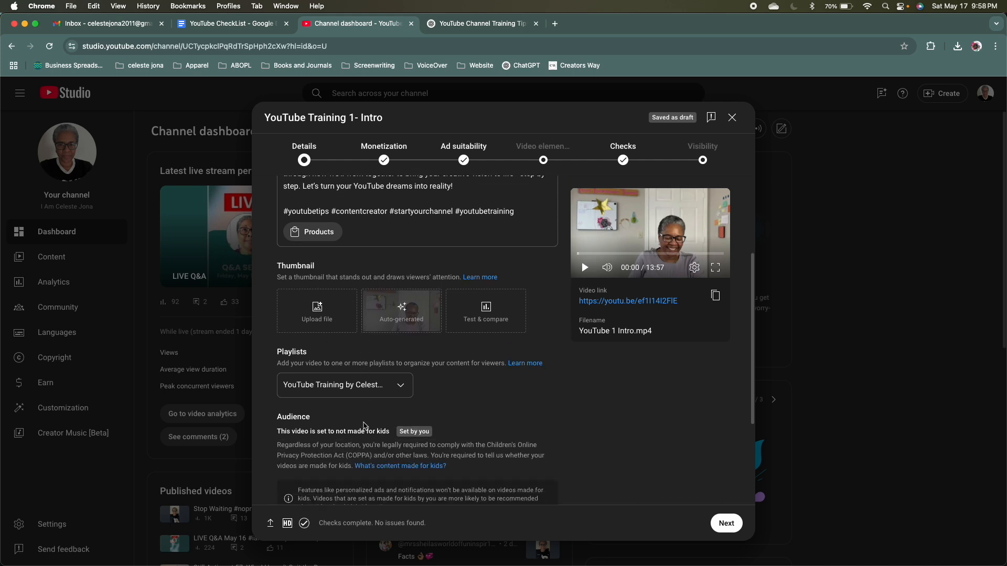
scroll(363, 424, "up", 5)
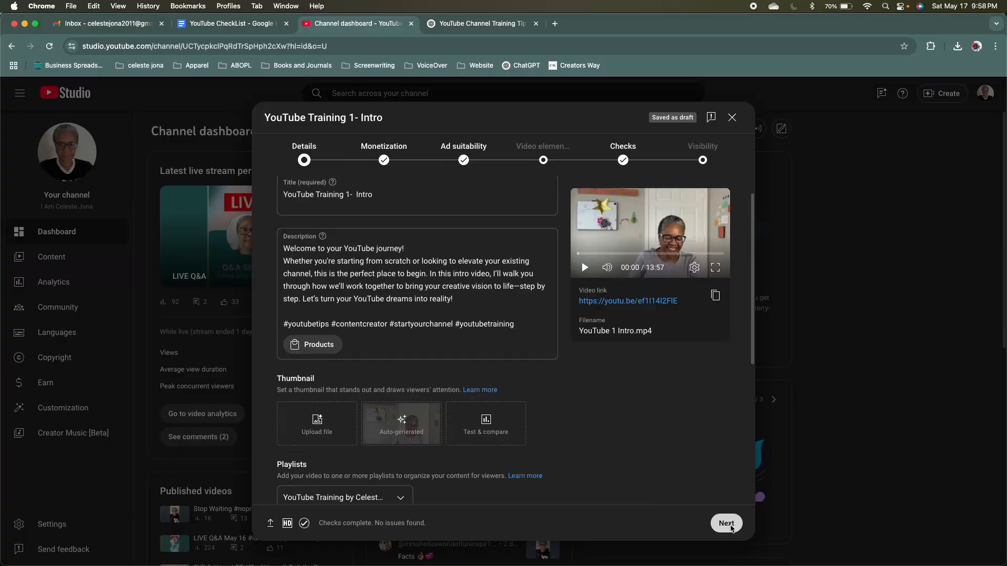
left_click(633, 154)
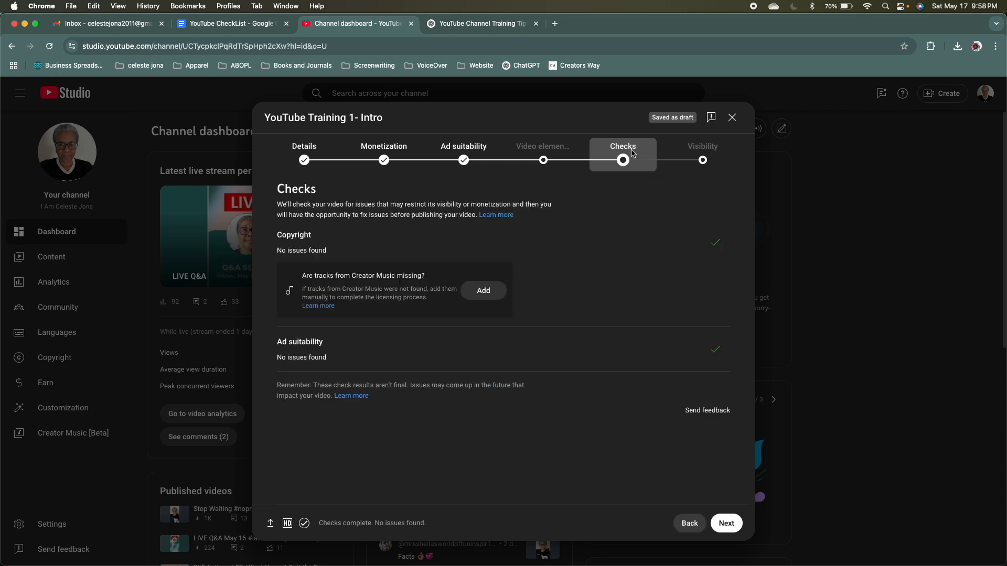
left_click(697, 153)
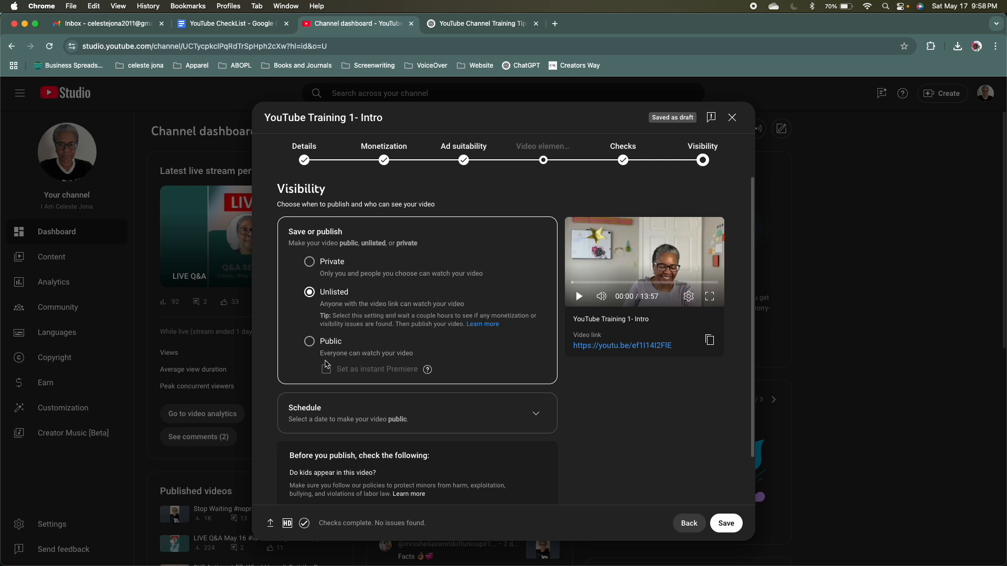
Choose to schedule the video as public, trying May 20, 2025 and settling on May 22, 2025 as the date
scroll(441, 358, "down", 2)
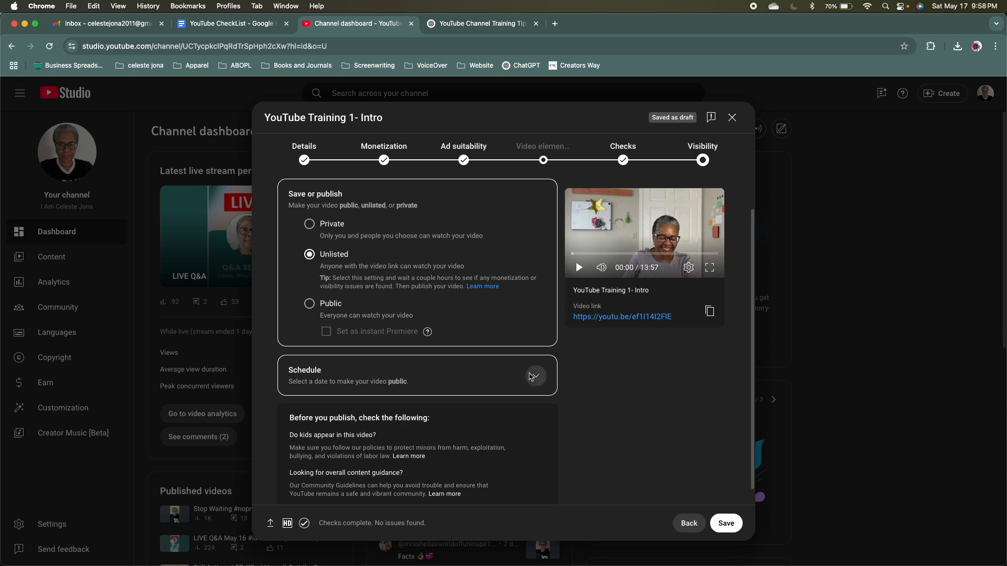
left_click(535, 375)
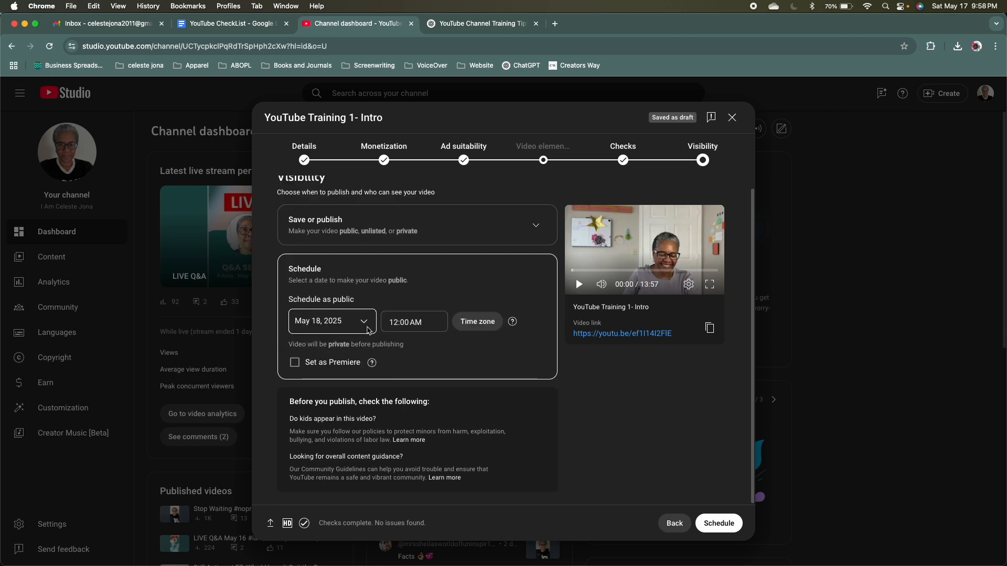
left_click(364, 322)
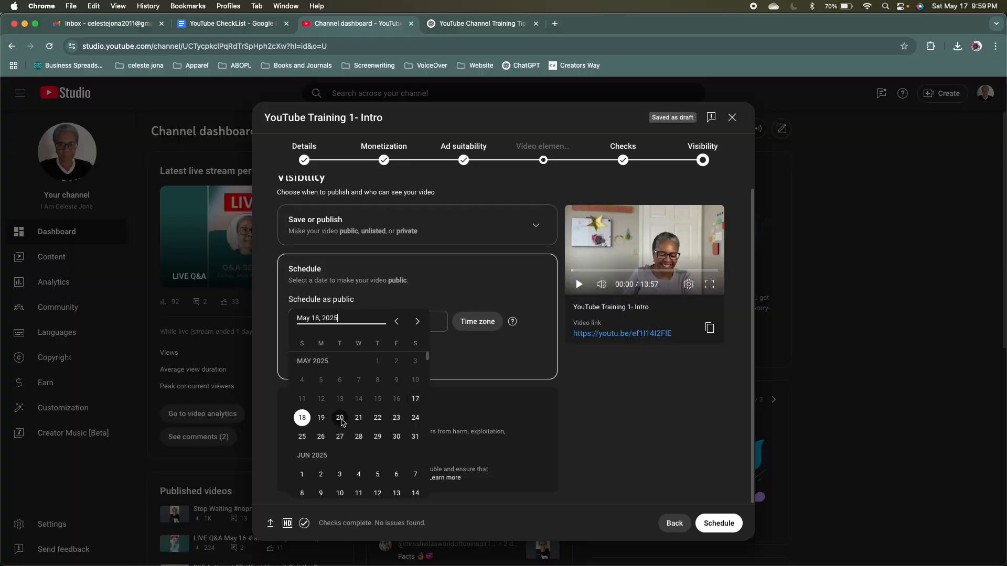
left_click(340, 417)
left_click(428, 325)
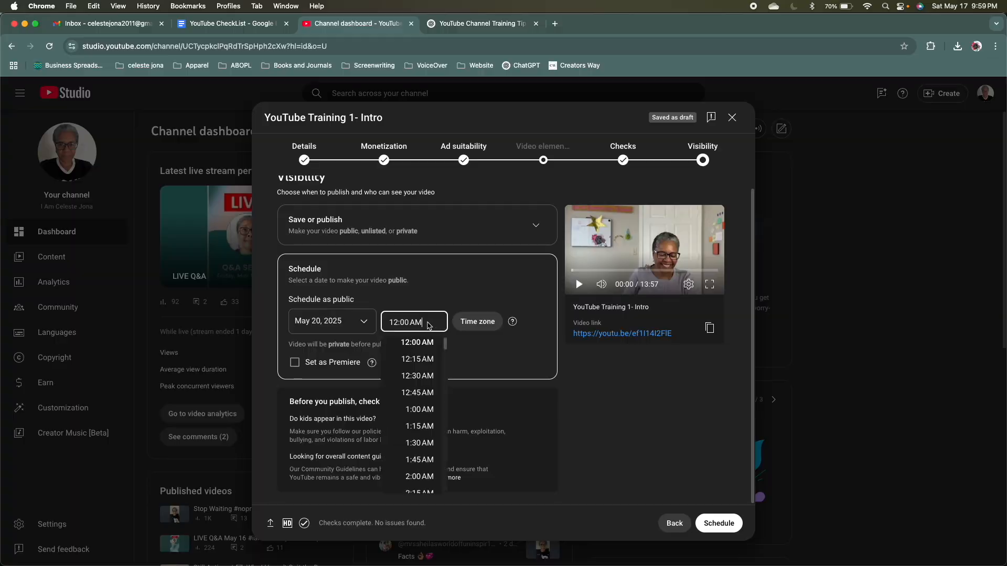
scroll(420, 443, "down", 3)
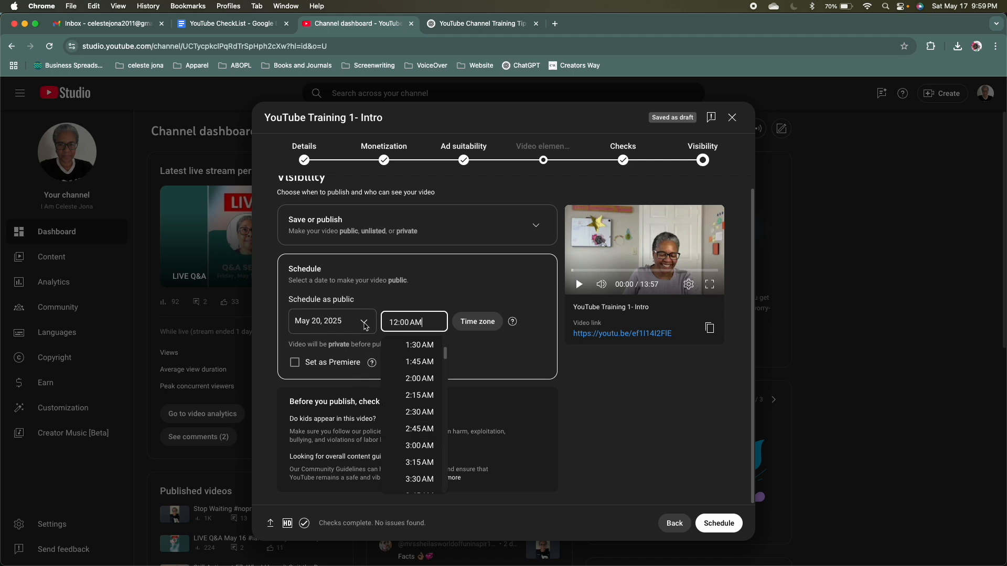
left_click(365, 325)
left_click(365, 322)
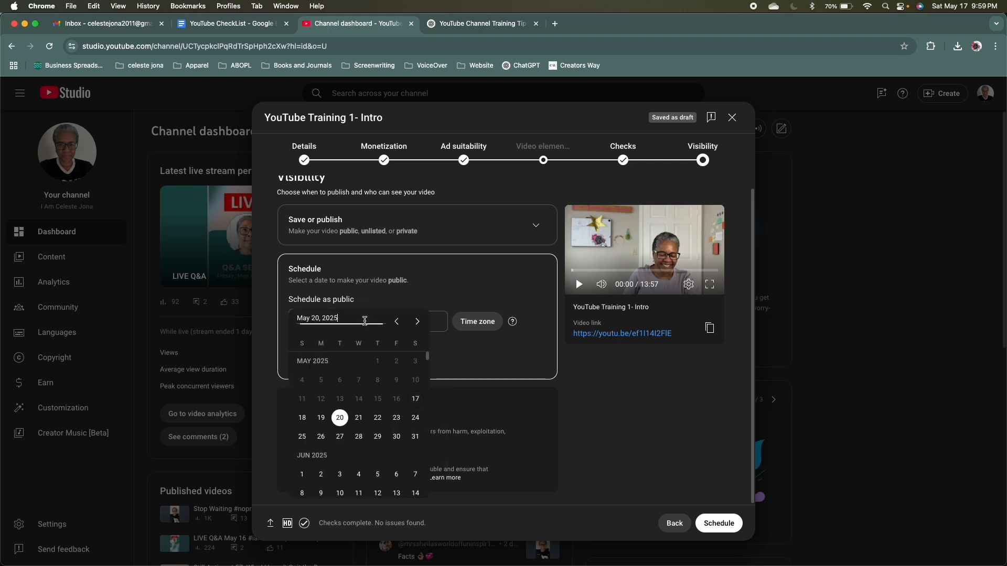
left_click(377, 418)
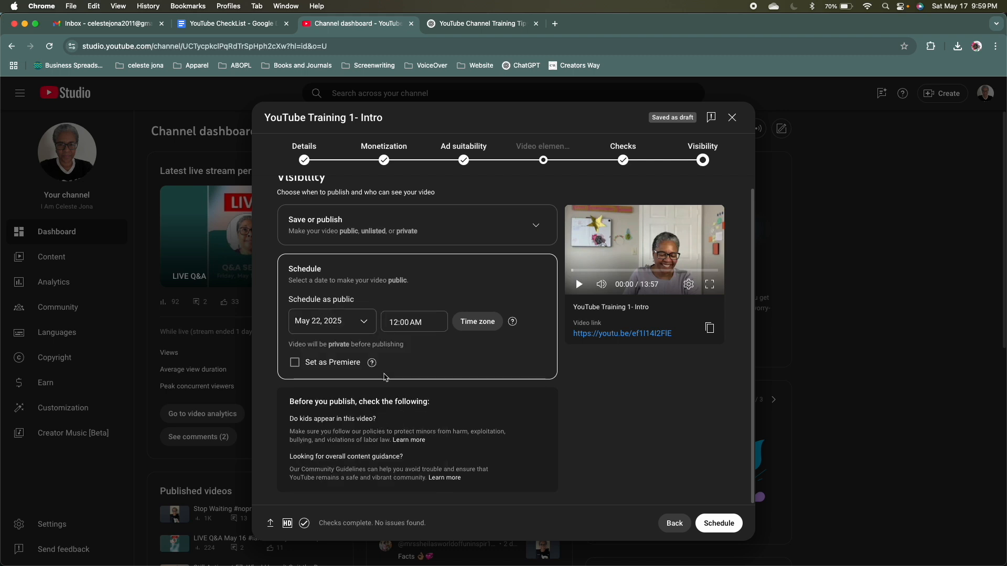
Set the scheduled publishing time to 6:00 PM
left_click(421, 322)
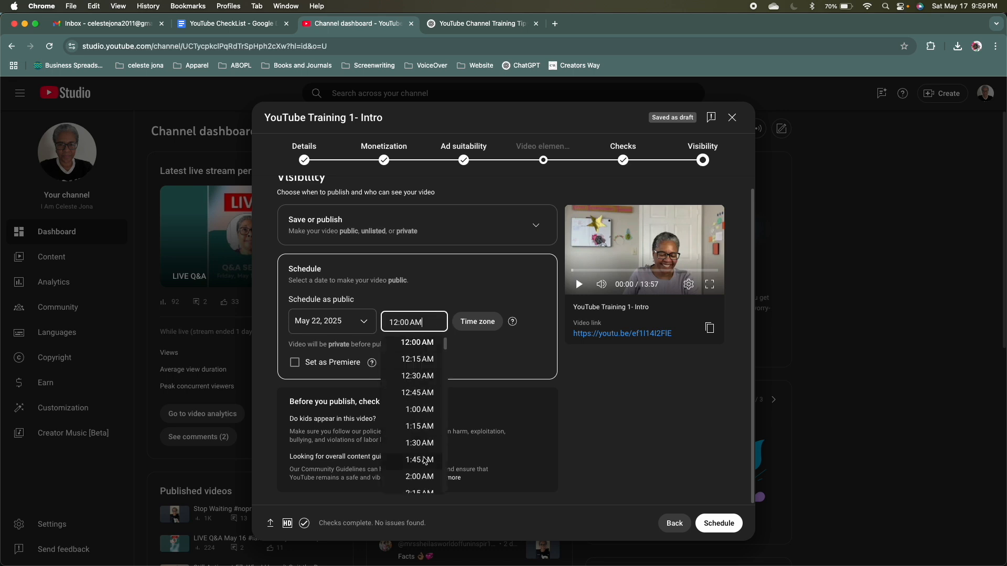
scroll(425, 460, "down", 10)
scroll(425, 461, "up", 1)
scroll(417, 411, "down", 5)
scroll(416, 407, "down", 7)
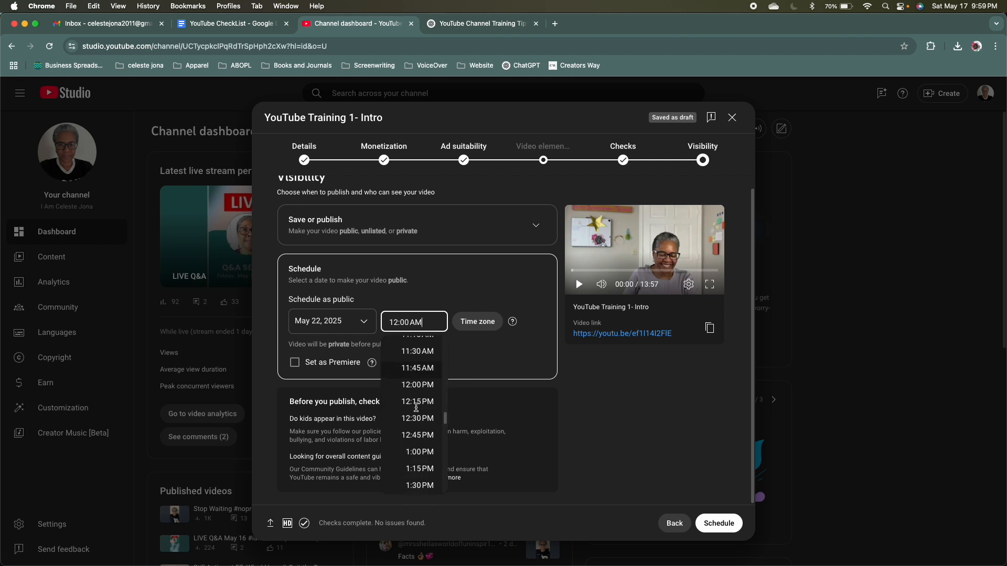
scroll(416, 409, "down", 5)
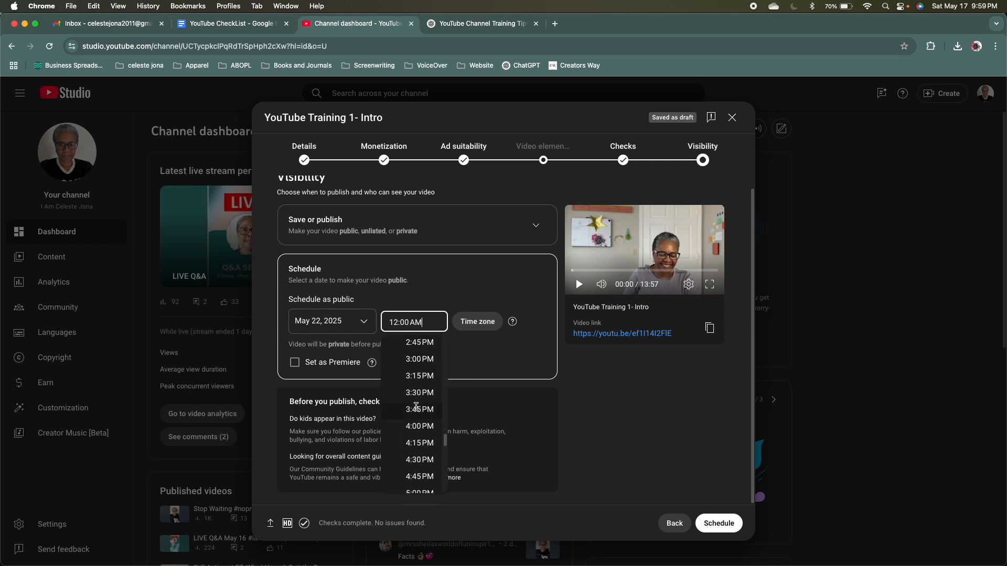
scroll(417, 409, "down", 1)
left_click(415, 383)
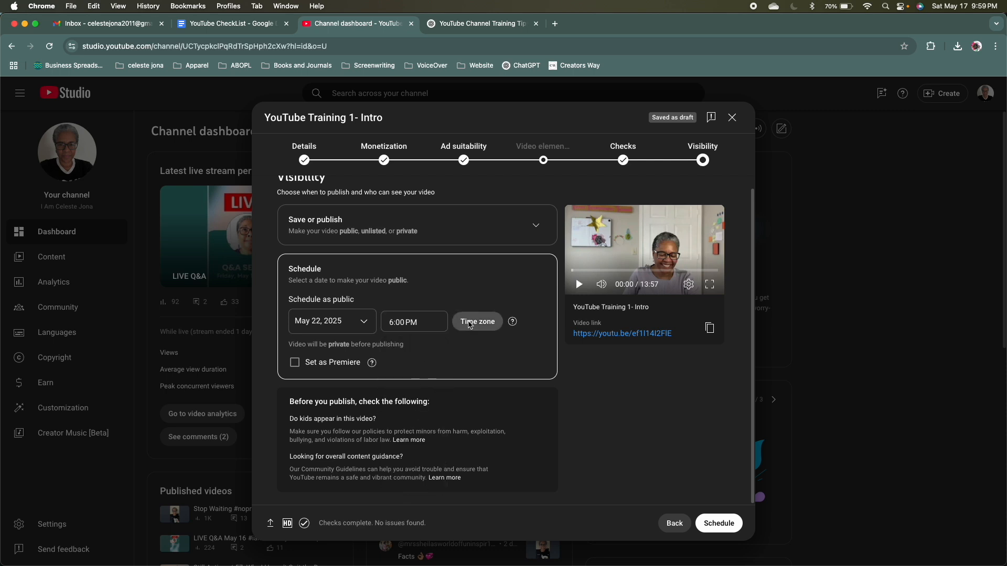
Set the schedule's time zone to (GMT-05:00) Chicago, schedule the video and close the confirmation
left_click(475, 321)
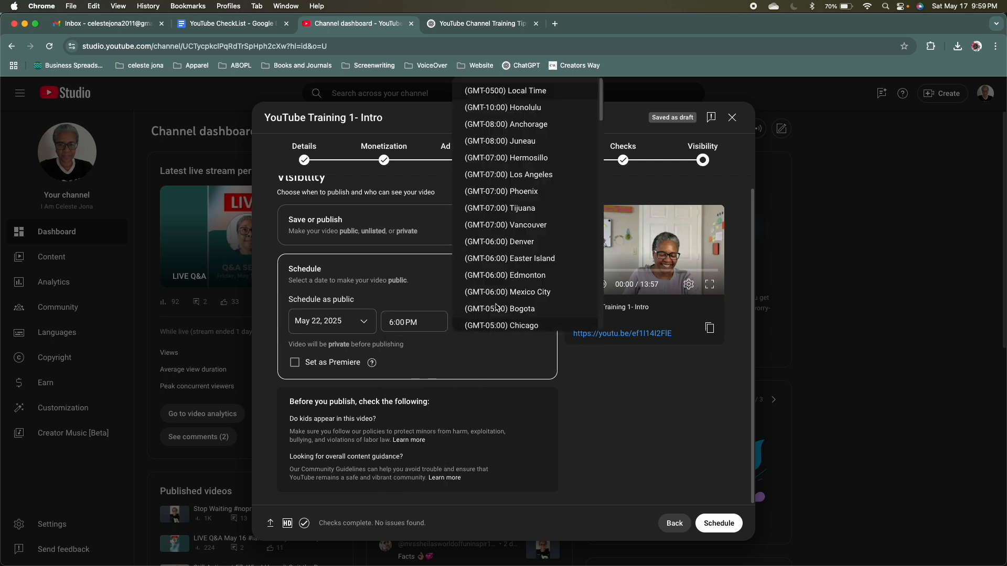
left_click(512, 325)
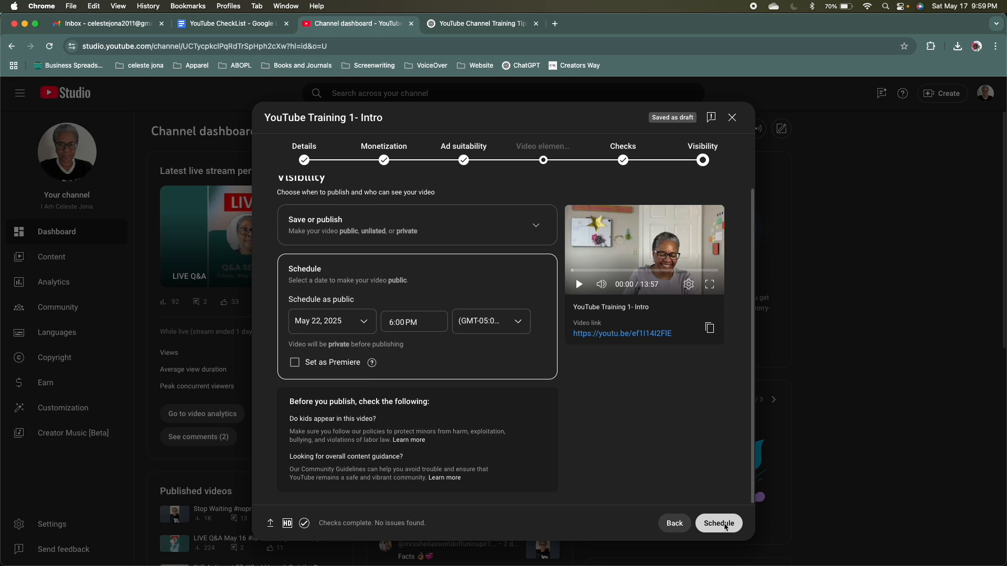
left_click(727, 529)
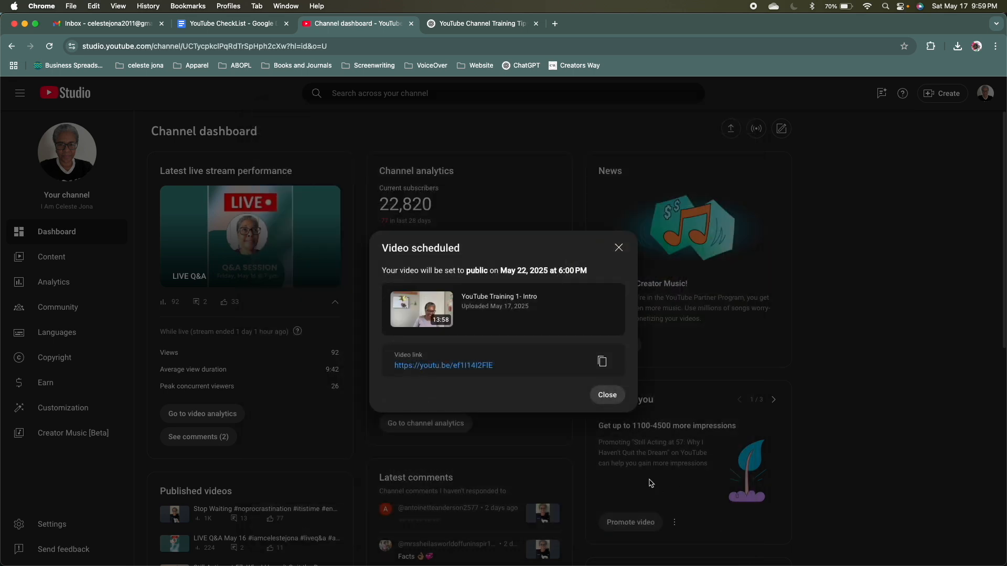
left_click(607, 395)
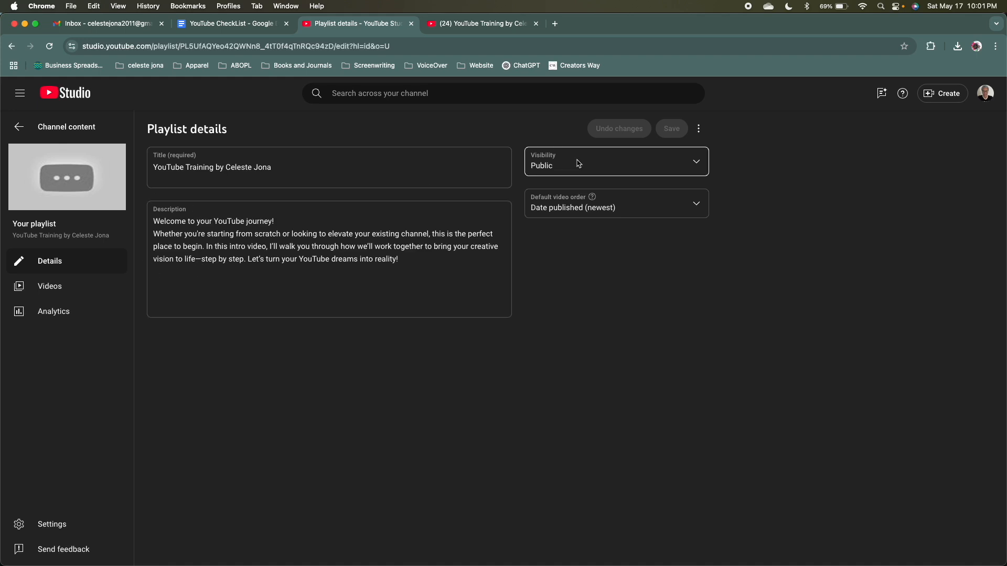
Open the YouTube training playlist for editing on YouTube and set its thumbnail to Learning YT Thumbnail.png
left_click(696, 130)
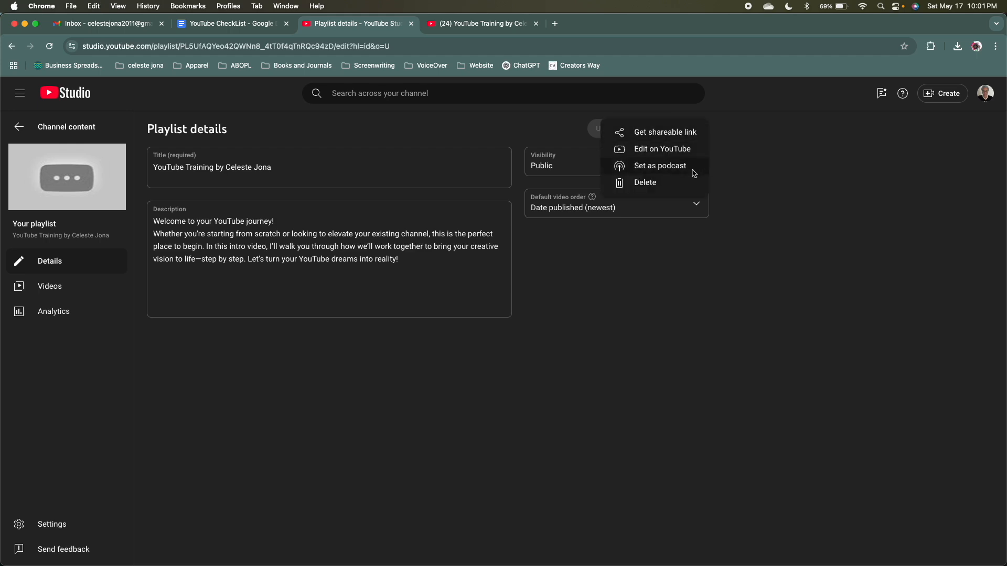
left_click(662, 149)
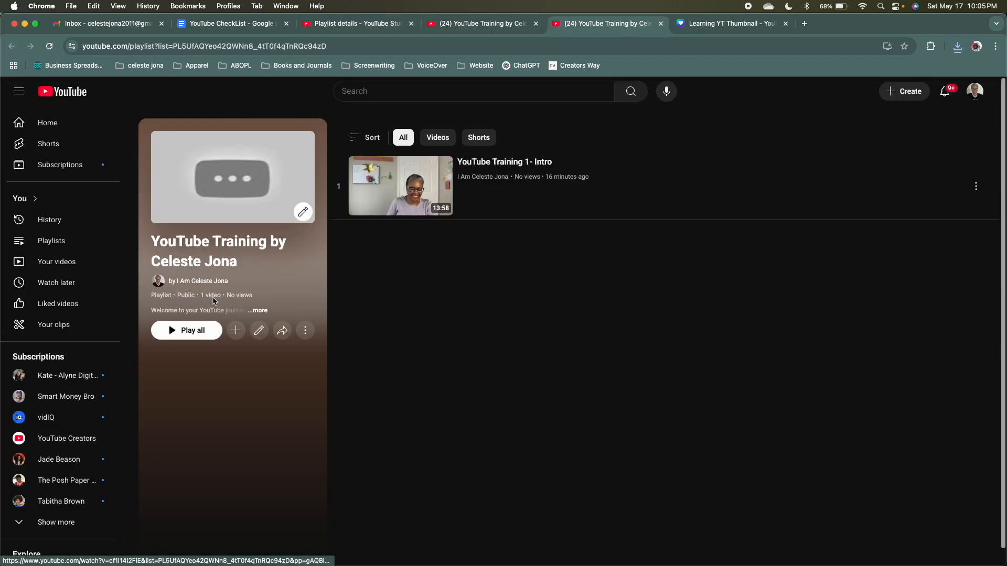
left_click(304, 212)
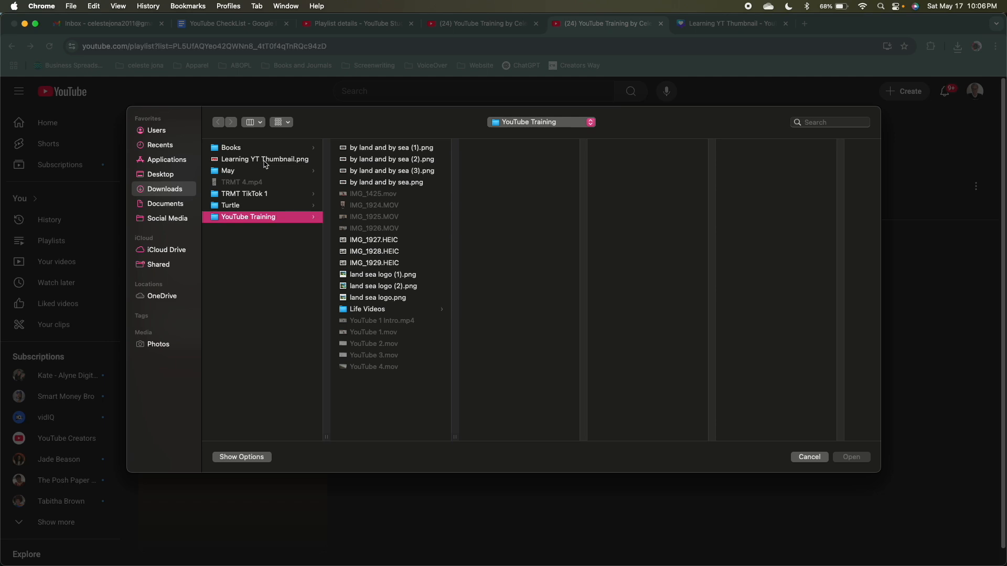
left_click(281, 162)
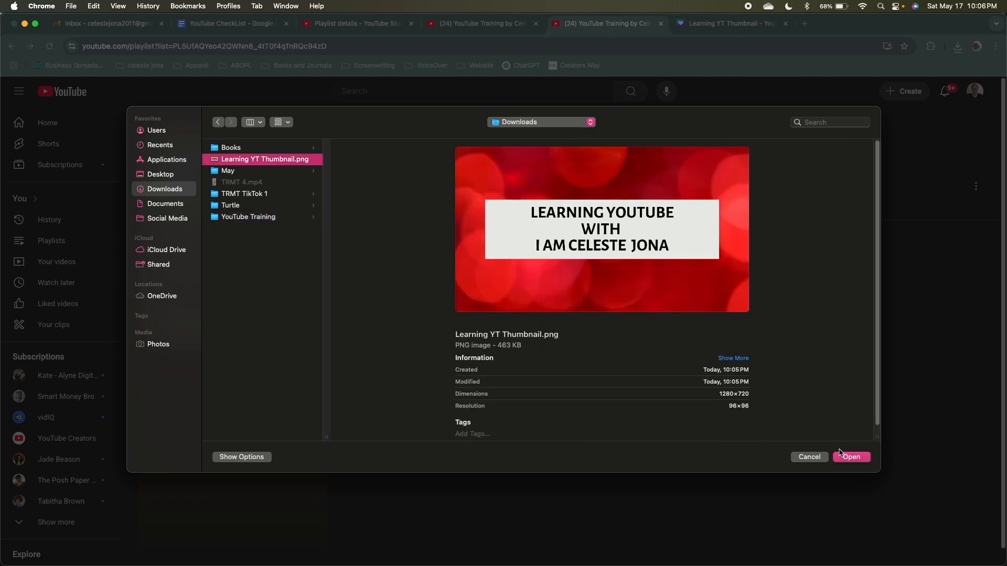
left_click(860, 457)
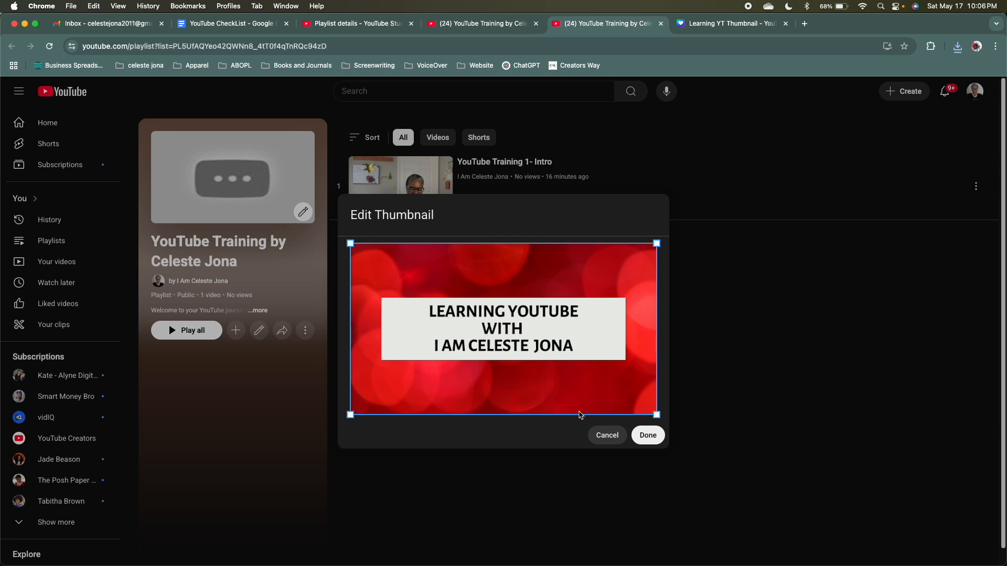
left_click(647, 436)
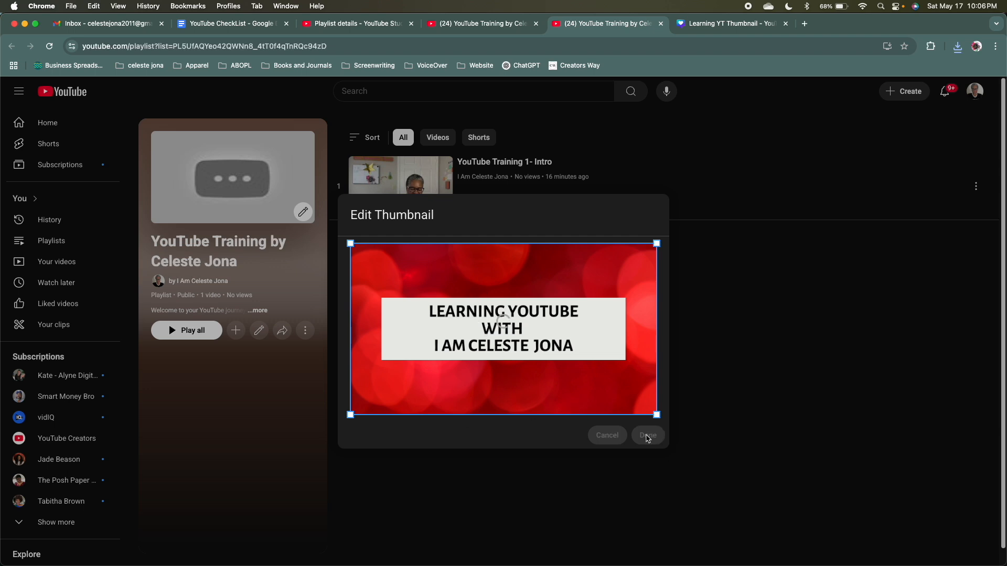